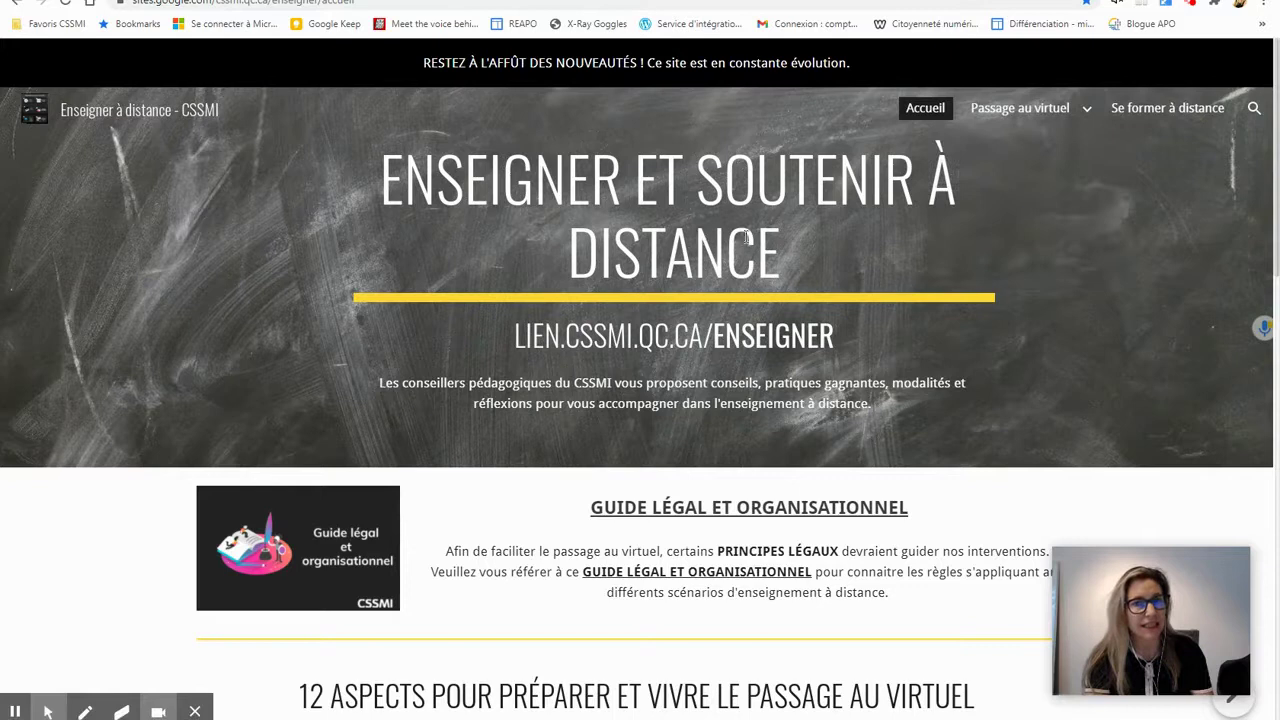
- Open the virtual meeting modalities page and find the section "Proposer des salles aux élèves pour le travail d'équipe ou de sous-groupe"
mouse_move(1020, 108)
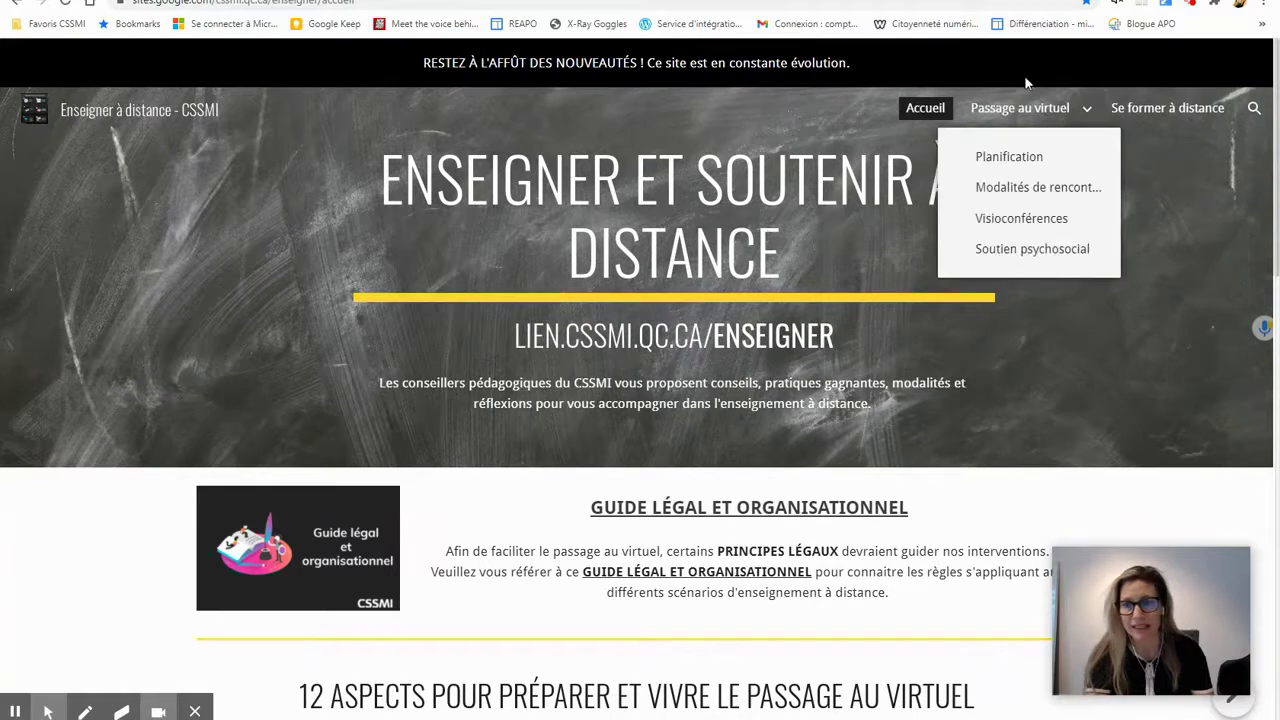
left_click(1016, 188)
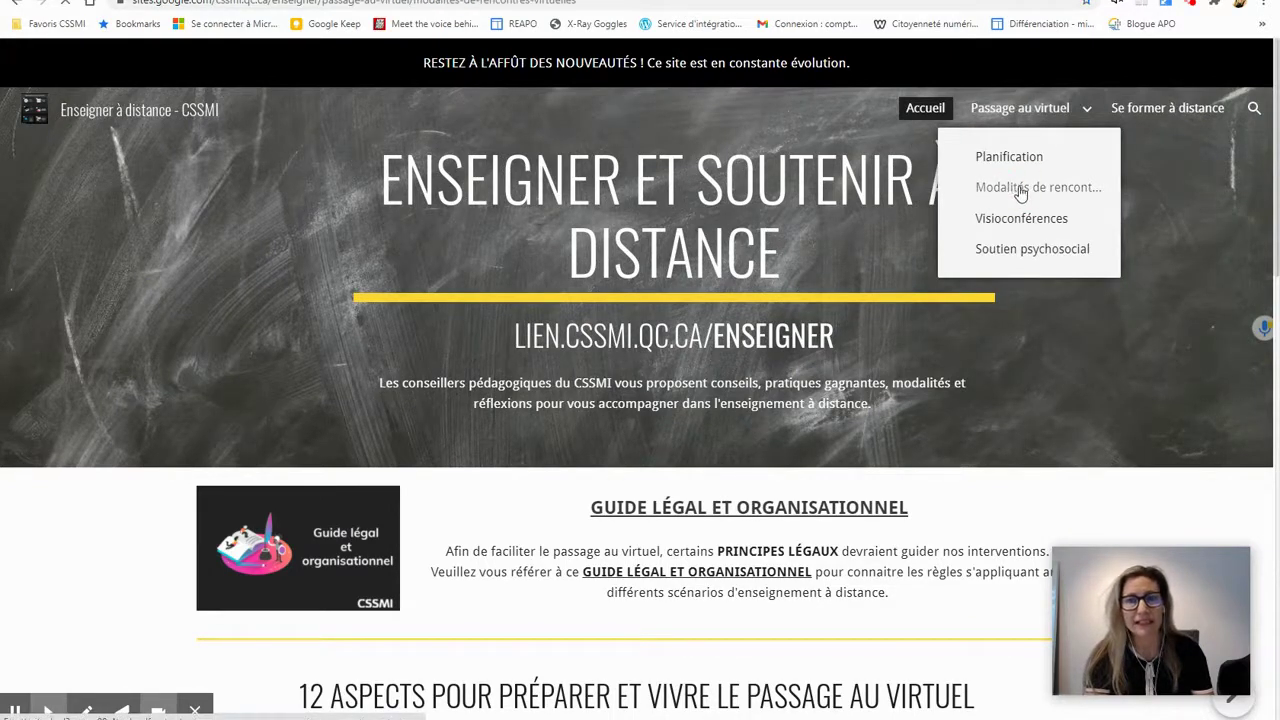
scroll(812, 356, "down", 5)
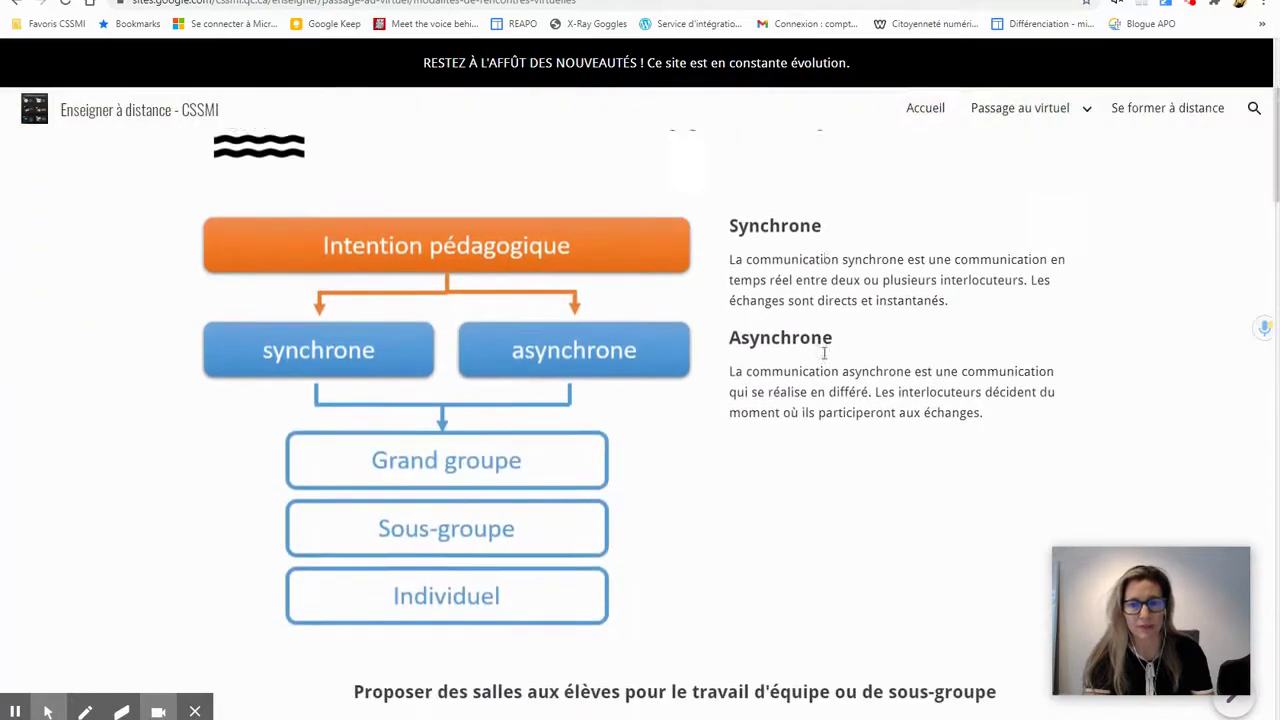
scroll(824, 353, "down", 3)
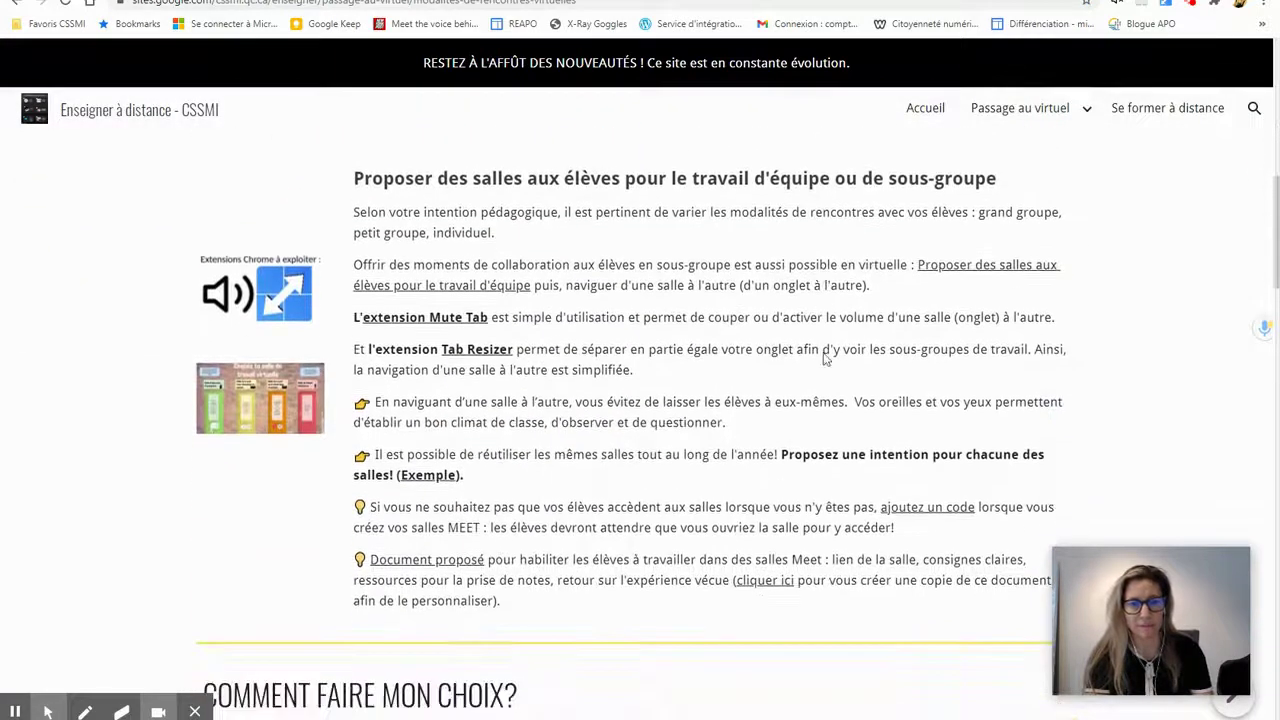
left_click_drag(355, 178, 969, 181)
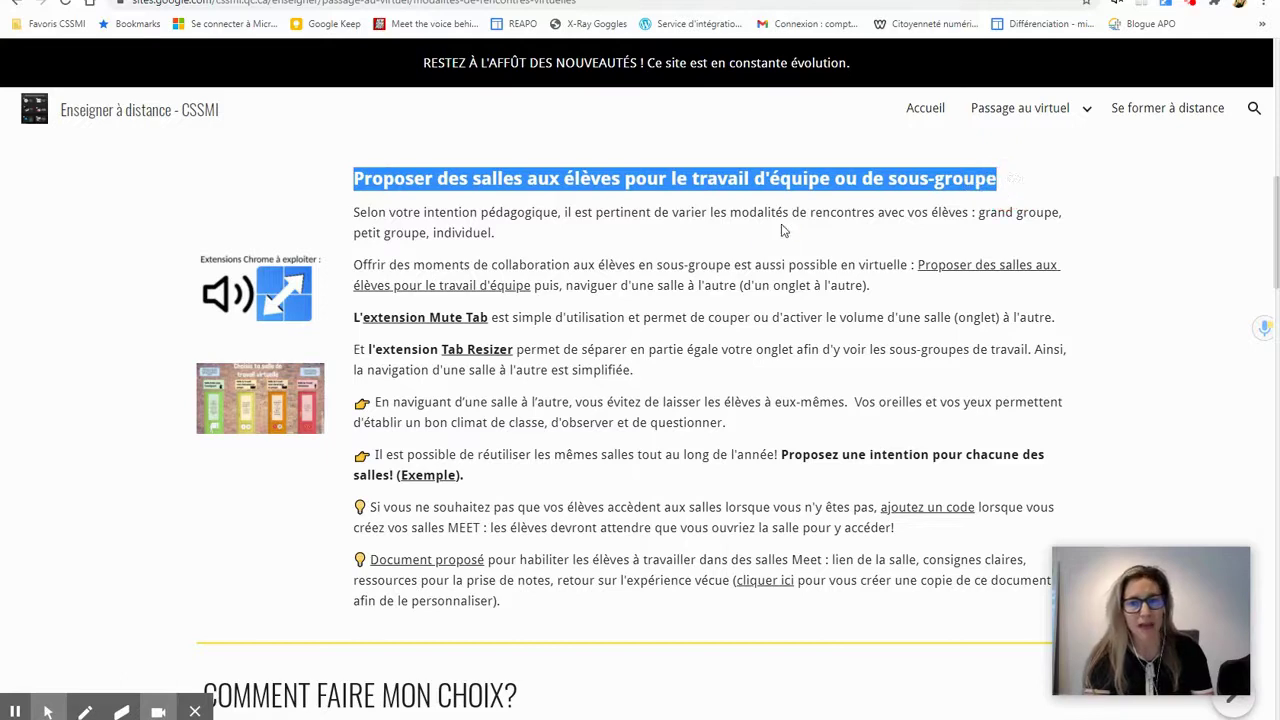
left_click(783, 231)
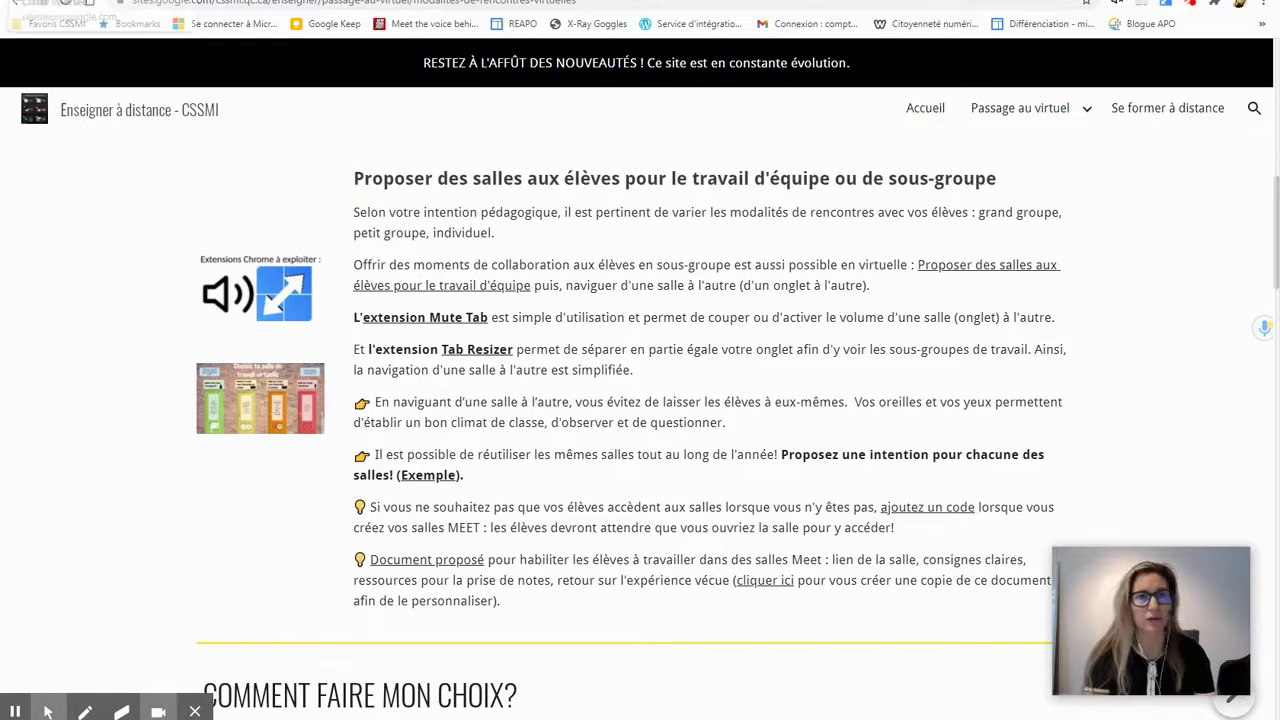
- Switch to the "Classe inversée" course in Google Classroom and review the Meet link options in its settings, leaving them unsaved
key("ctrl+Tab")
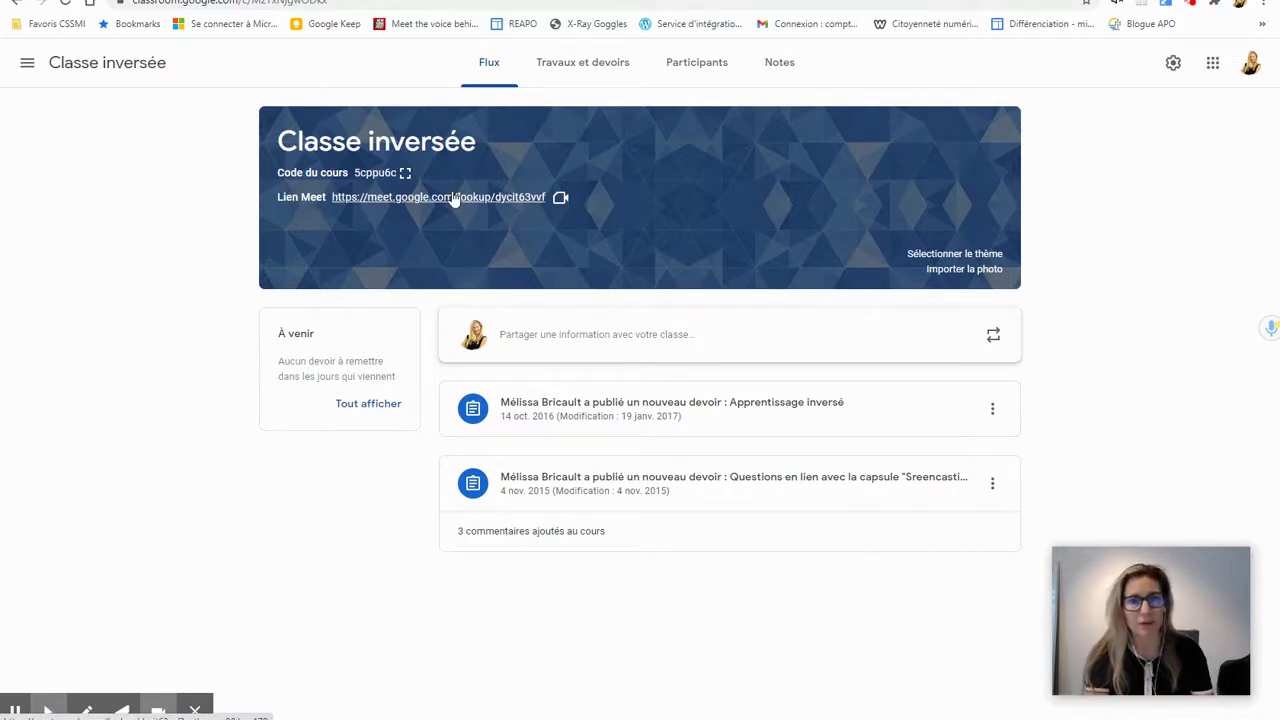
left_click(1173, 62)
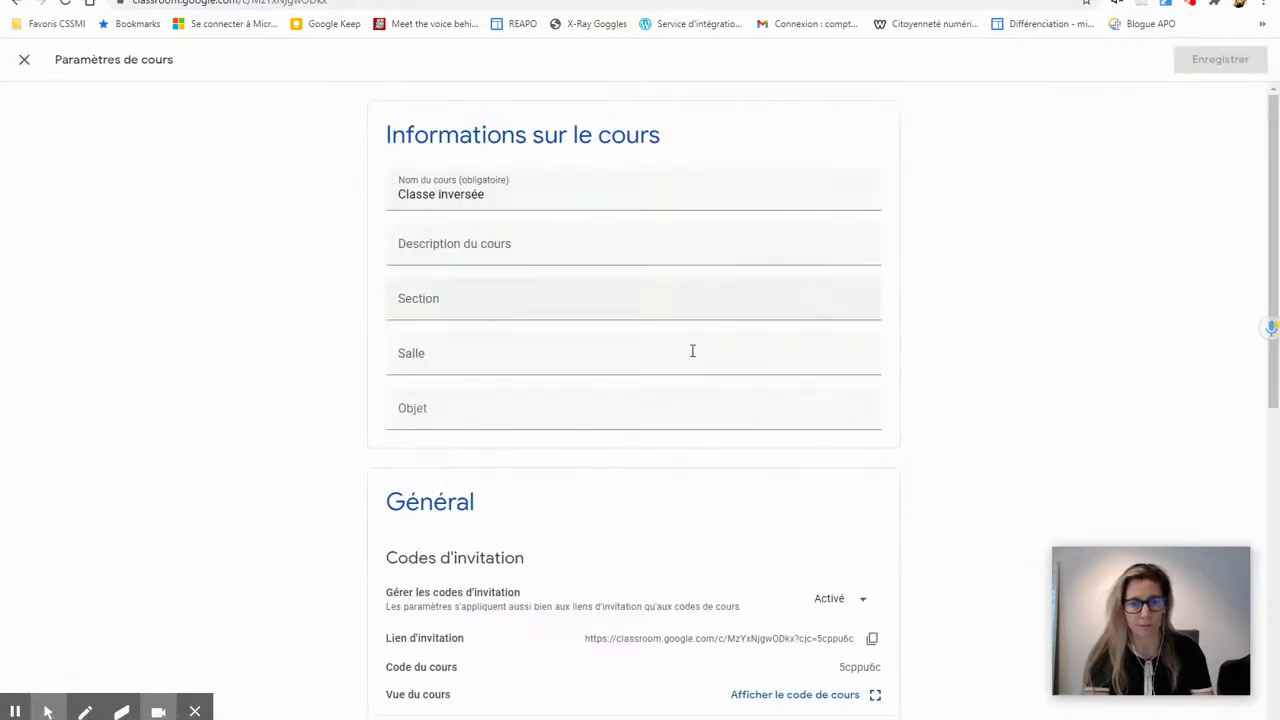
scroll(634, 377, "down", 6)
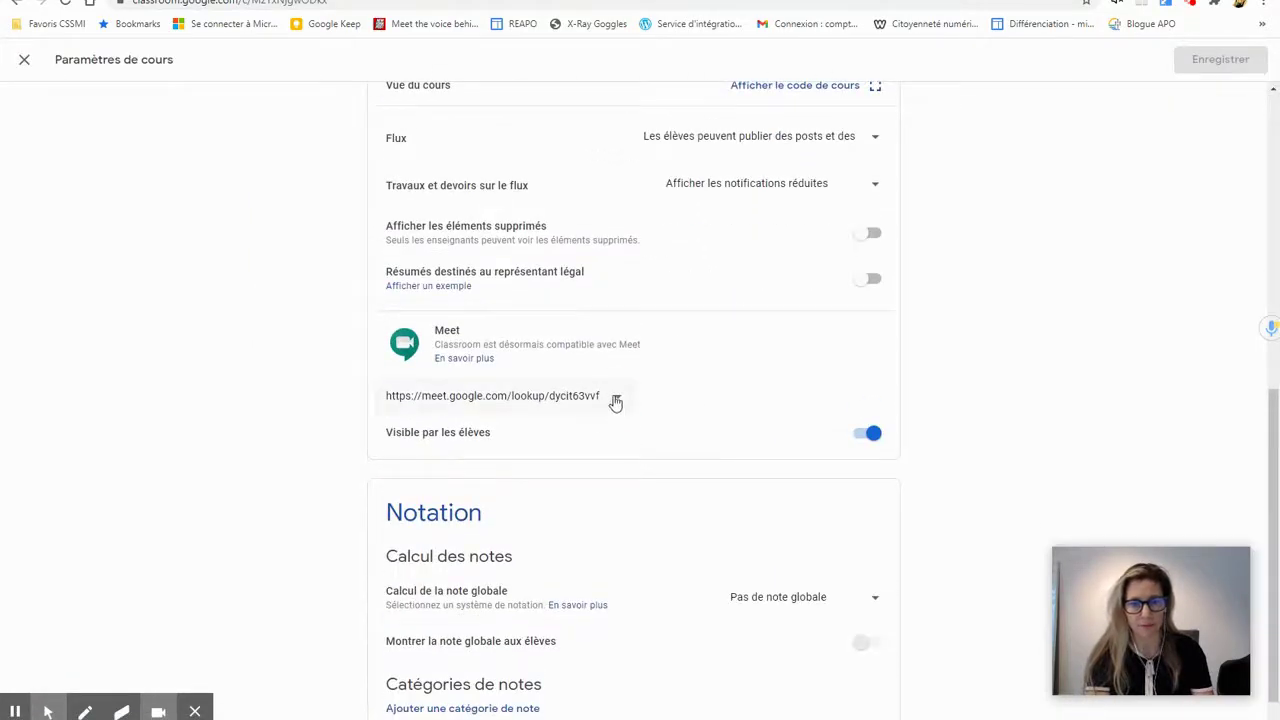
left_click(615, 400)
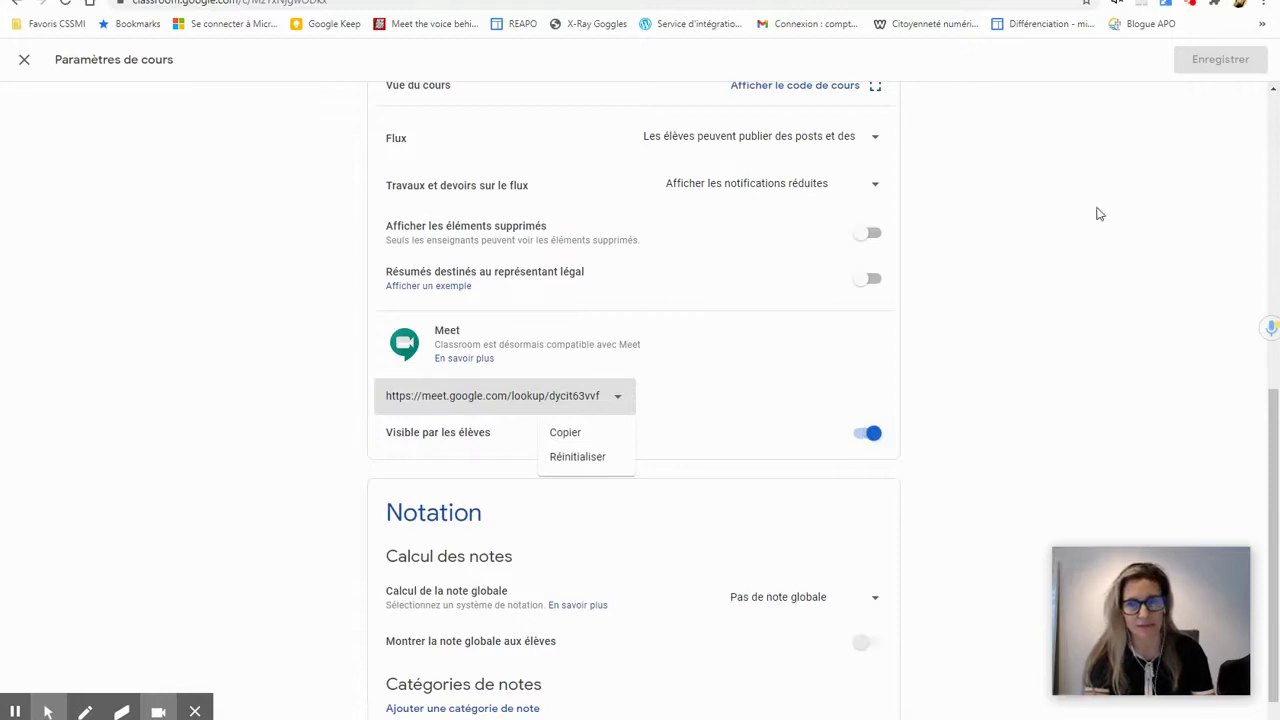
left_click(28, 58)
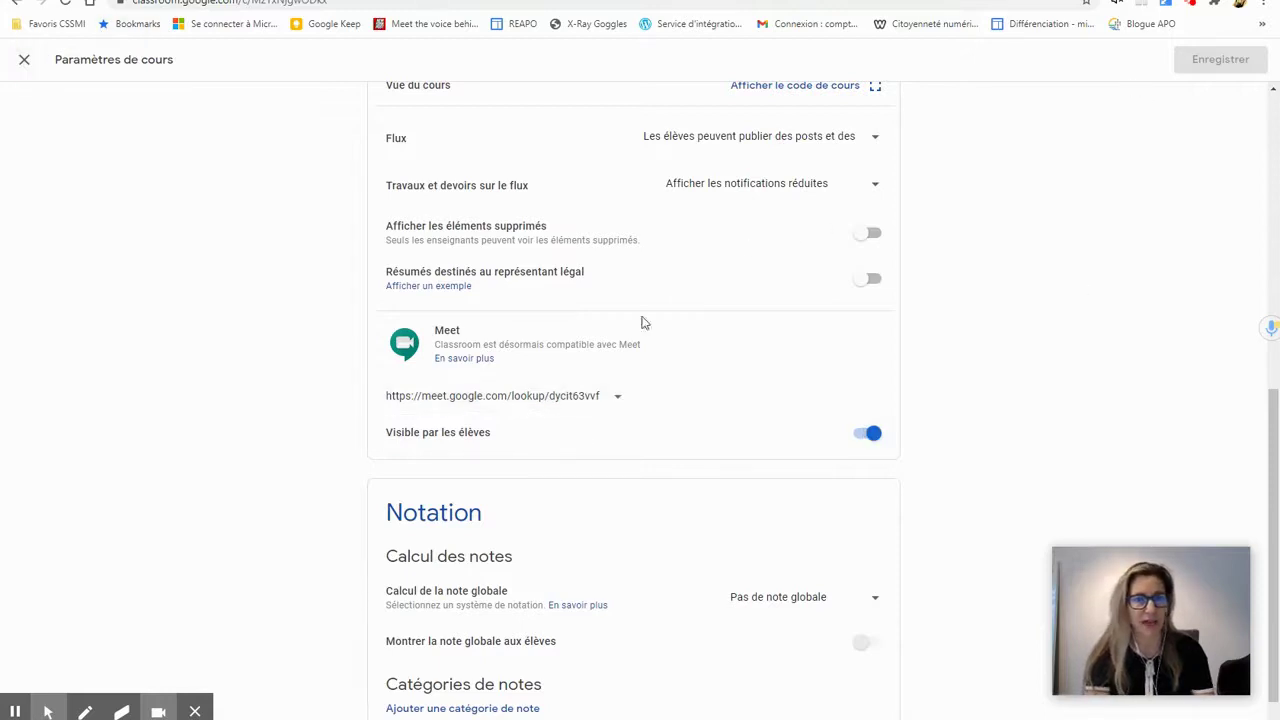
left_click(23, 63)
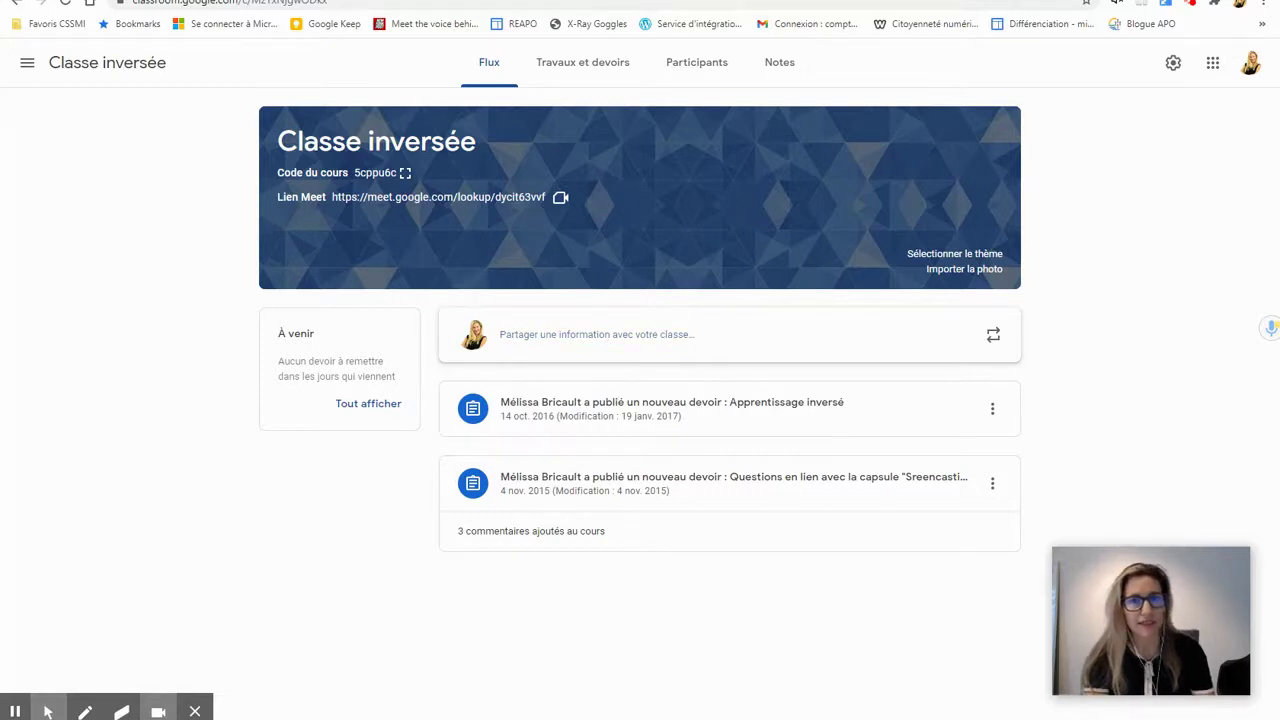
- Open Google Meet in a new browser tab and start a meeting without an alias
key("ctrl+t")
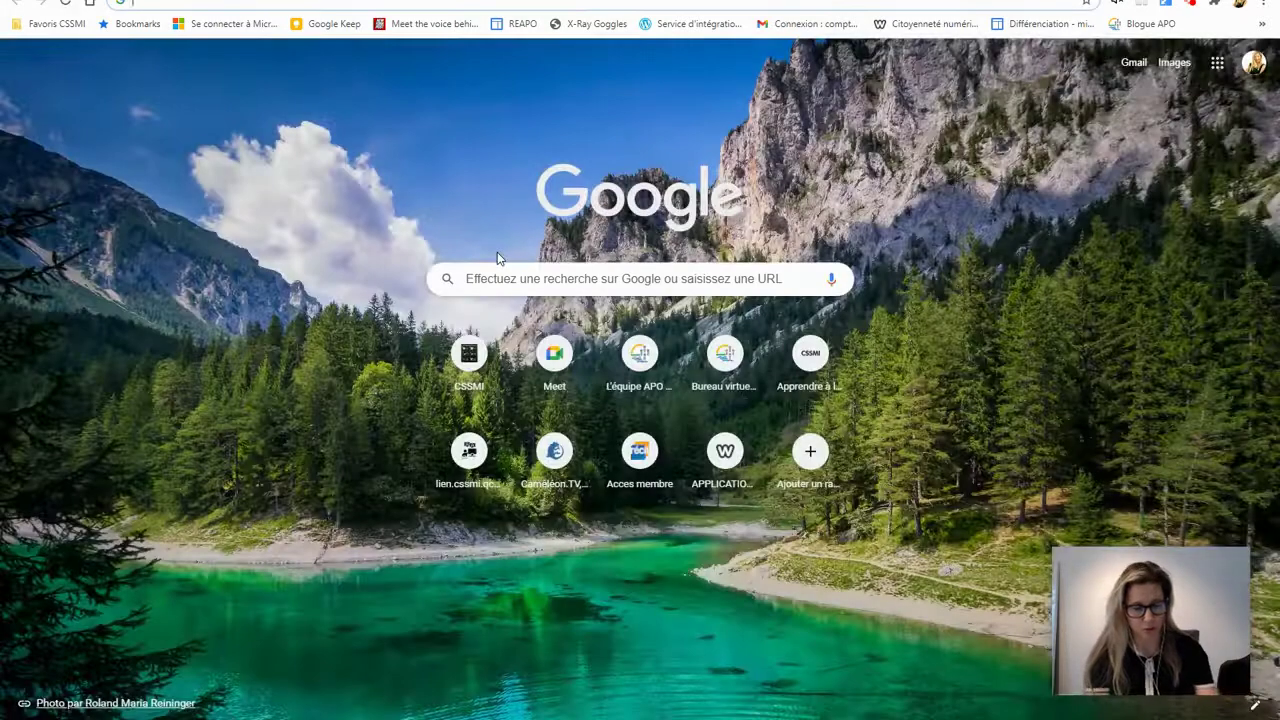
type("me")
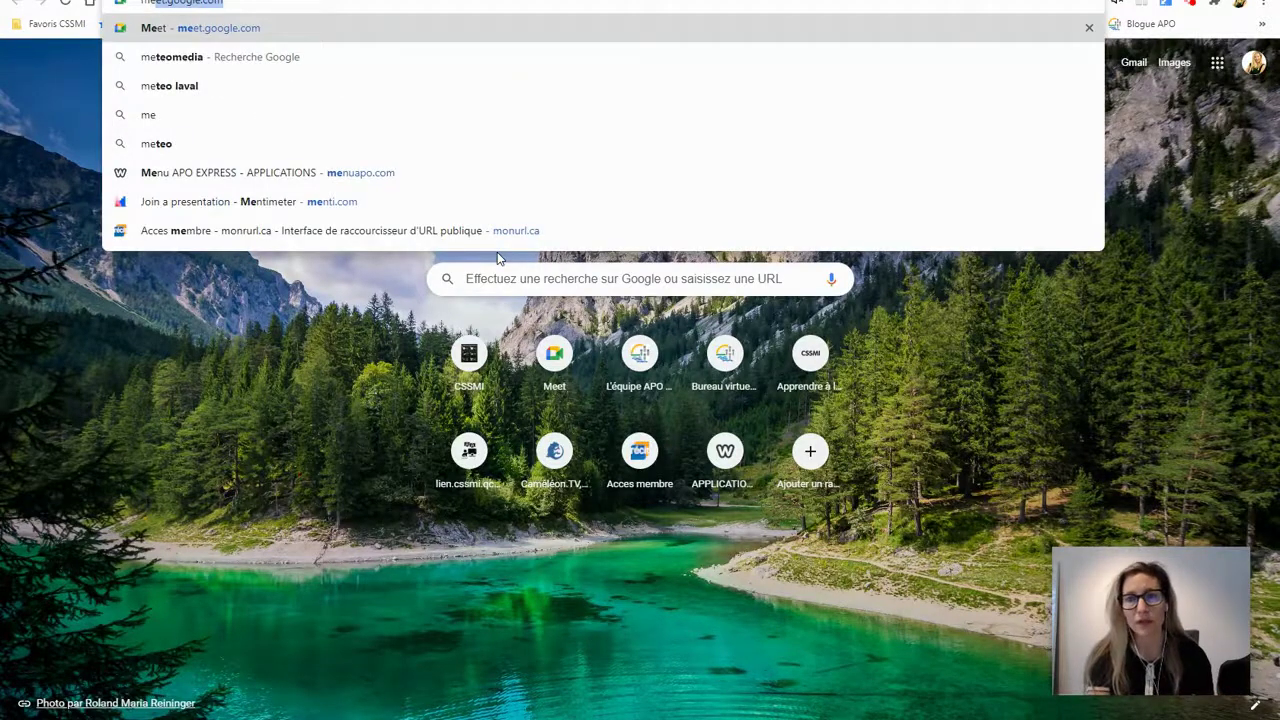
key("Return")
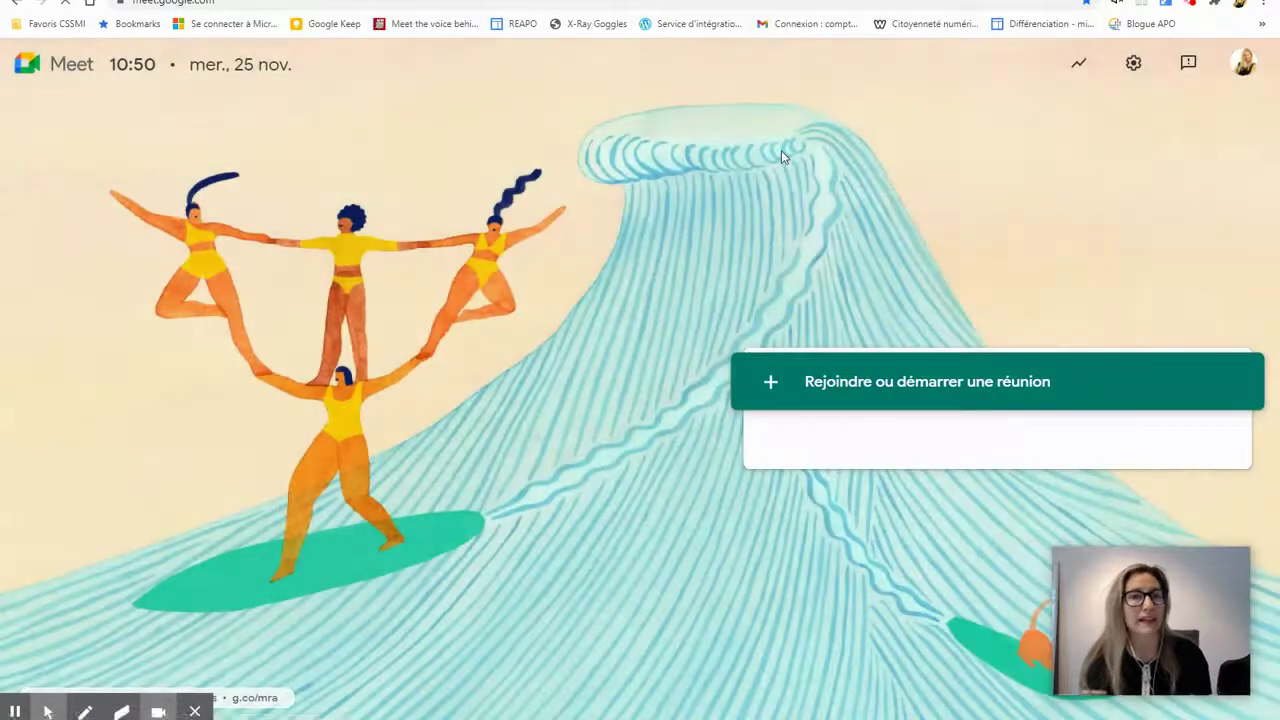
left_click(869, 385)
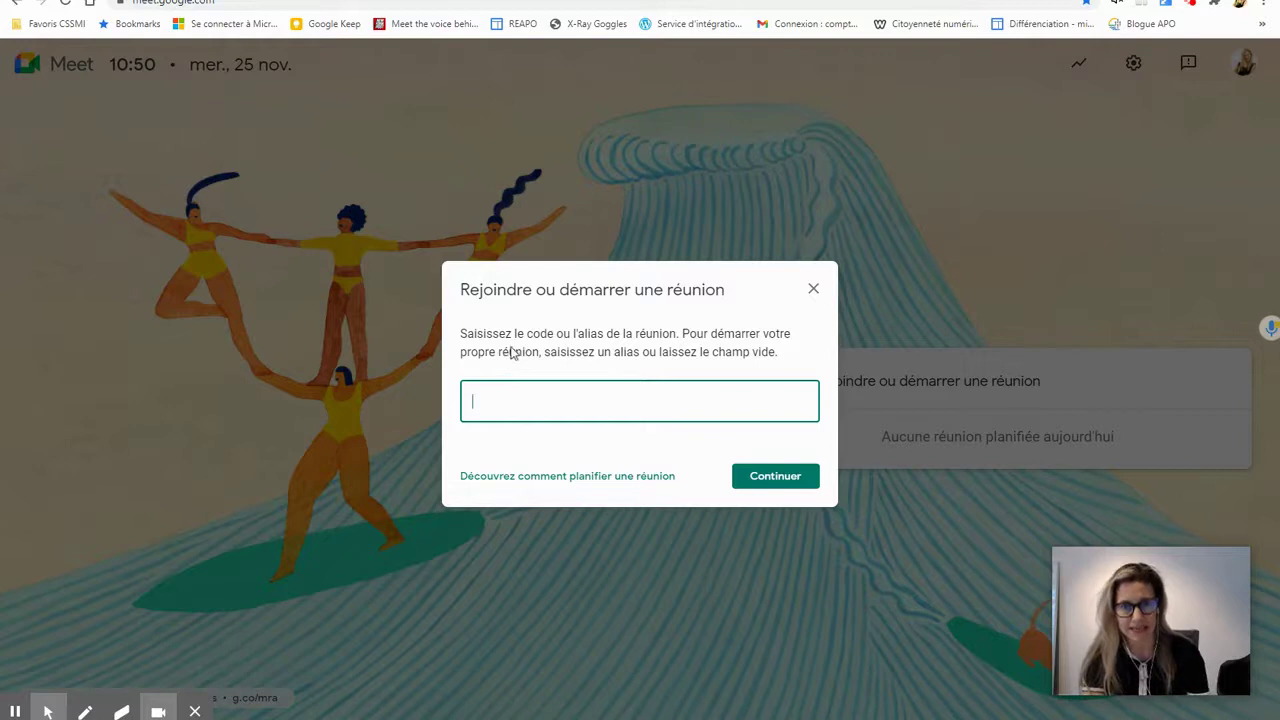
left_click(771, 479)
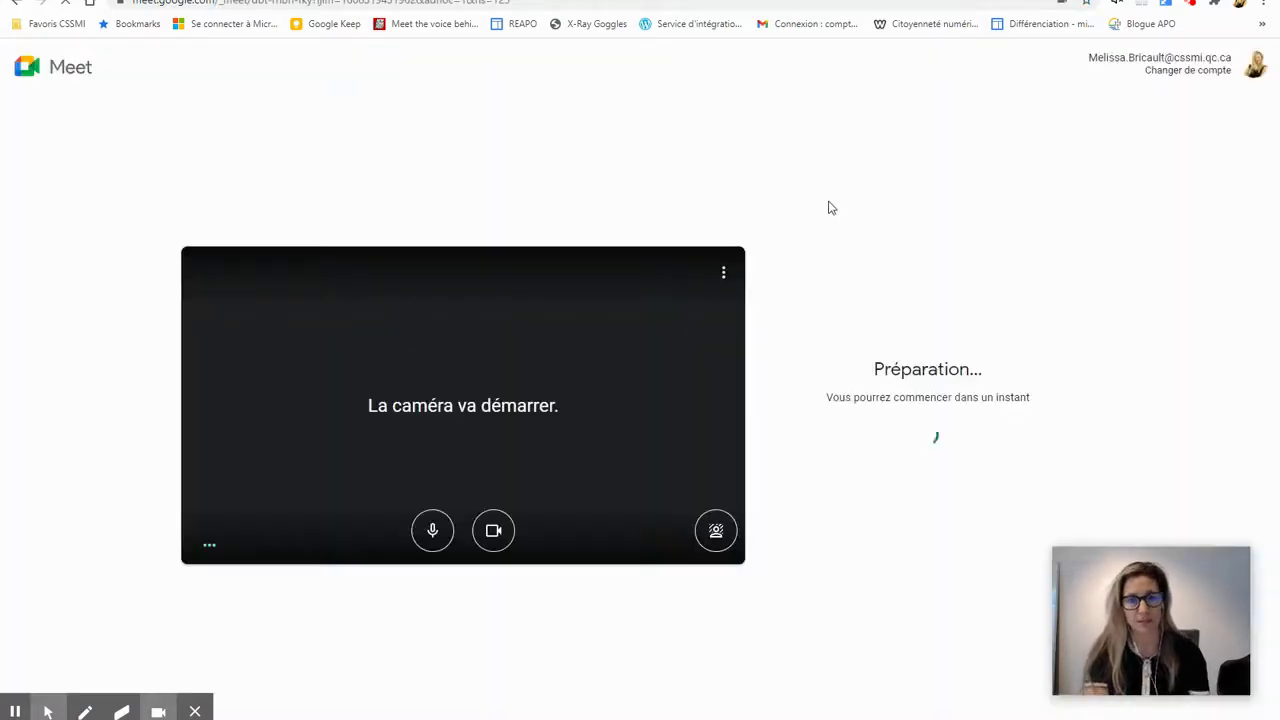
- Turn off the camera and microphone for the new meeting and copy the meeting address shown under "Prêt pour la réunion ?"
left_click(493, 528)
left_click(432, 530)
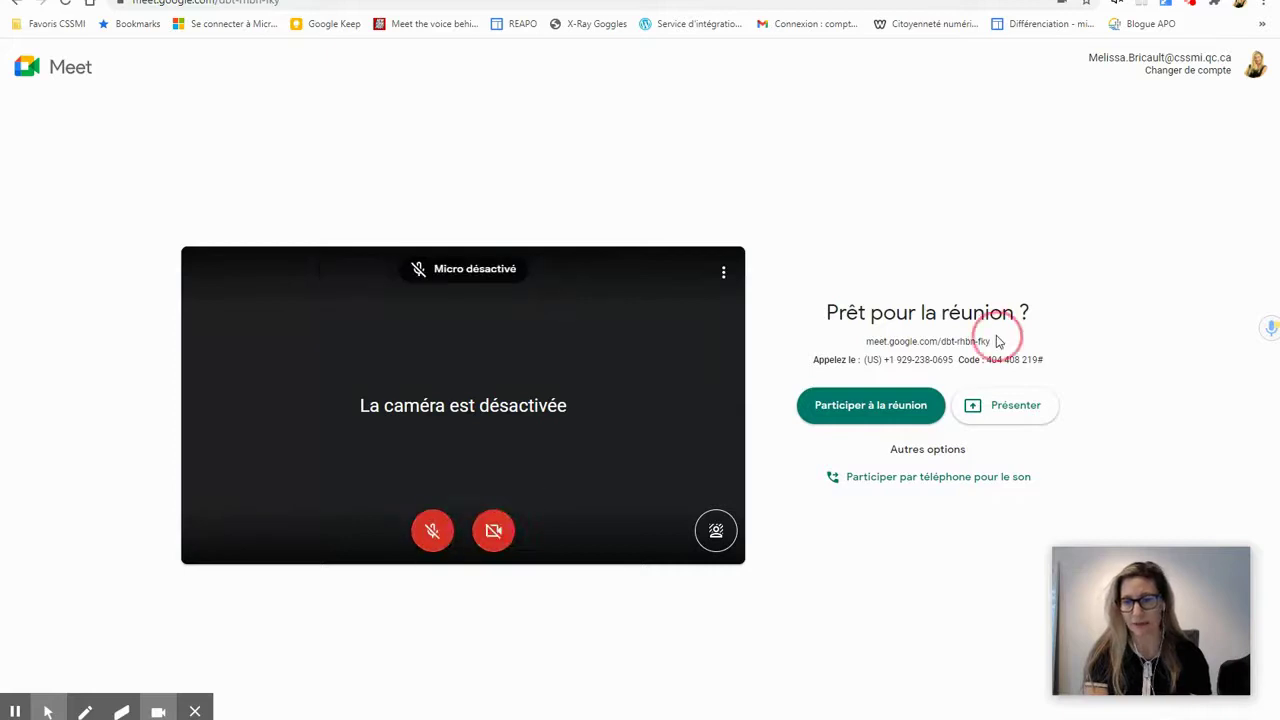
left_click_drag(997, 341, 851, 341)
key("ctrl+c")
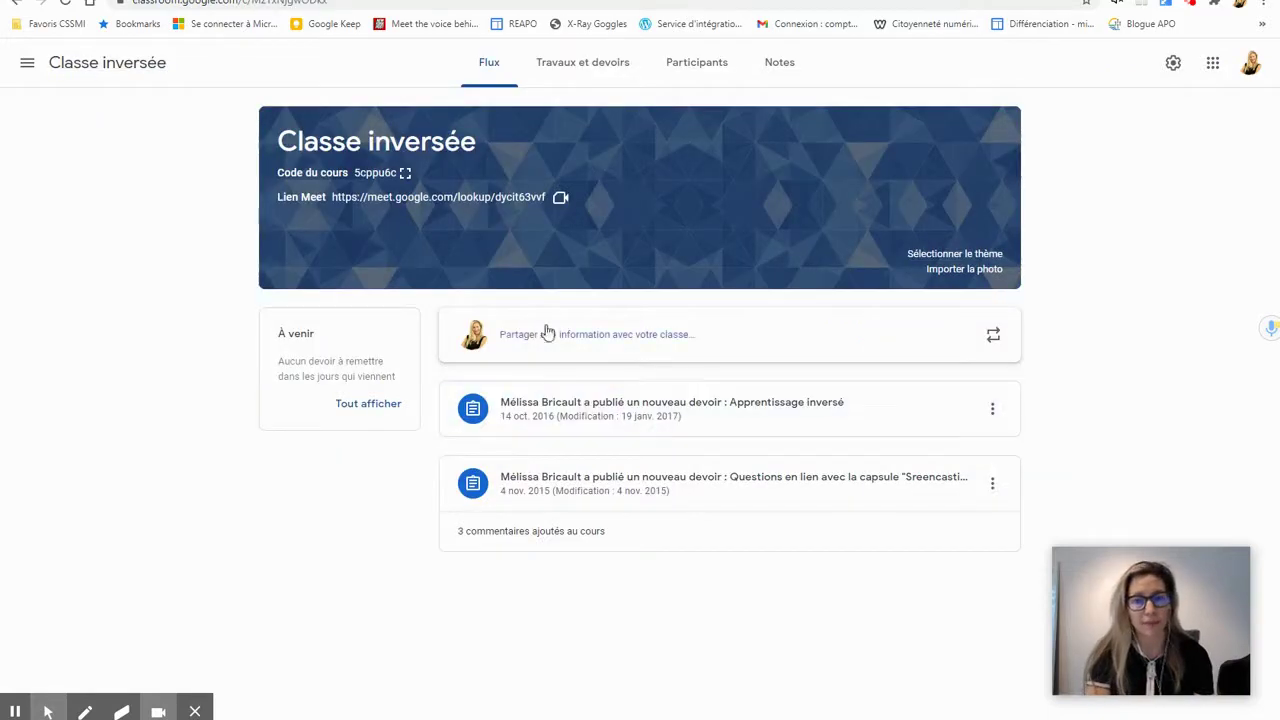
- Publish a post to all students in the class stream reading "Équipe 1:" followed by the copied meeting address
left_click(545, 337)
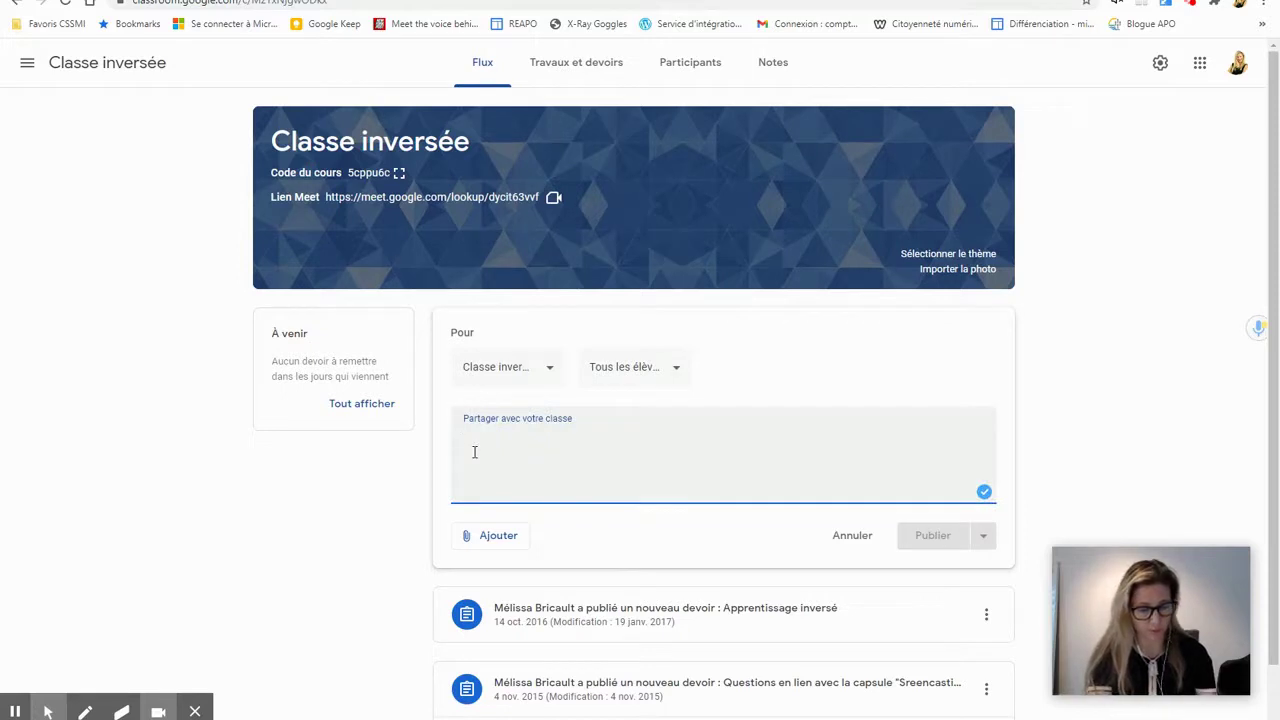
type("Équipe")
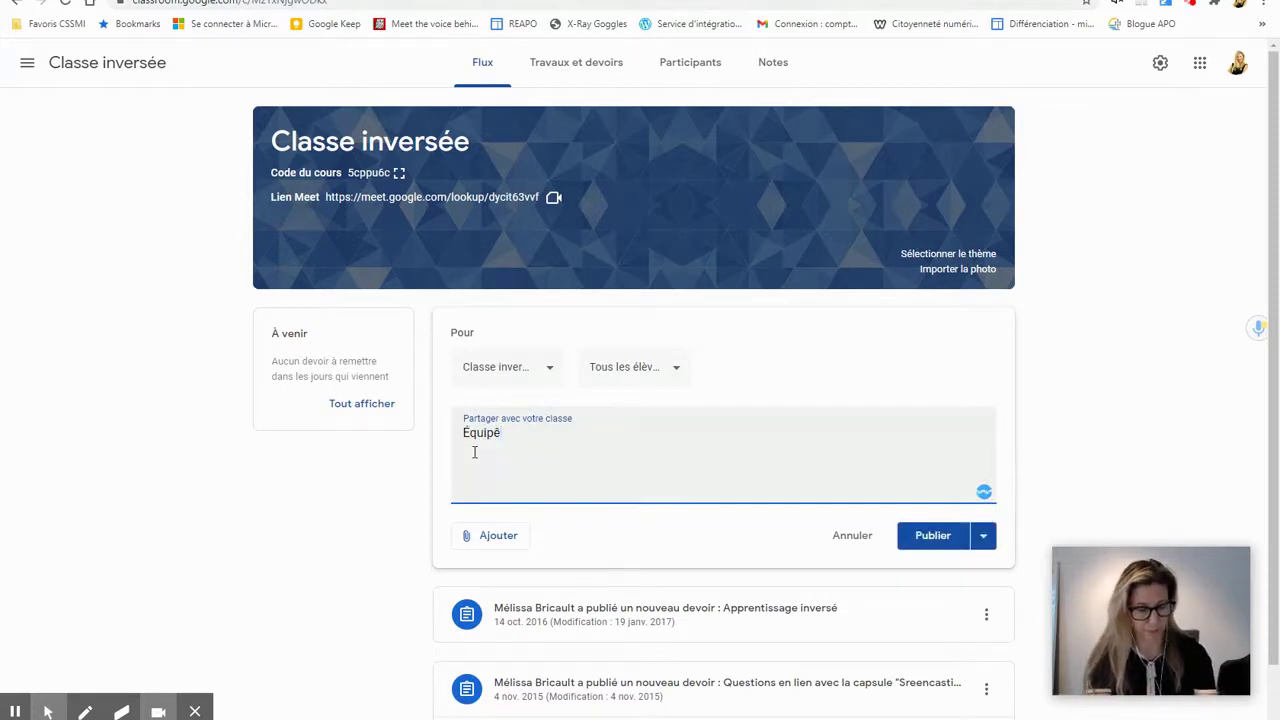
type(" 1:")
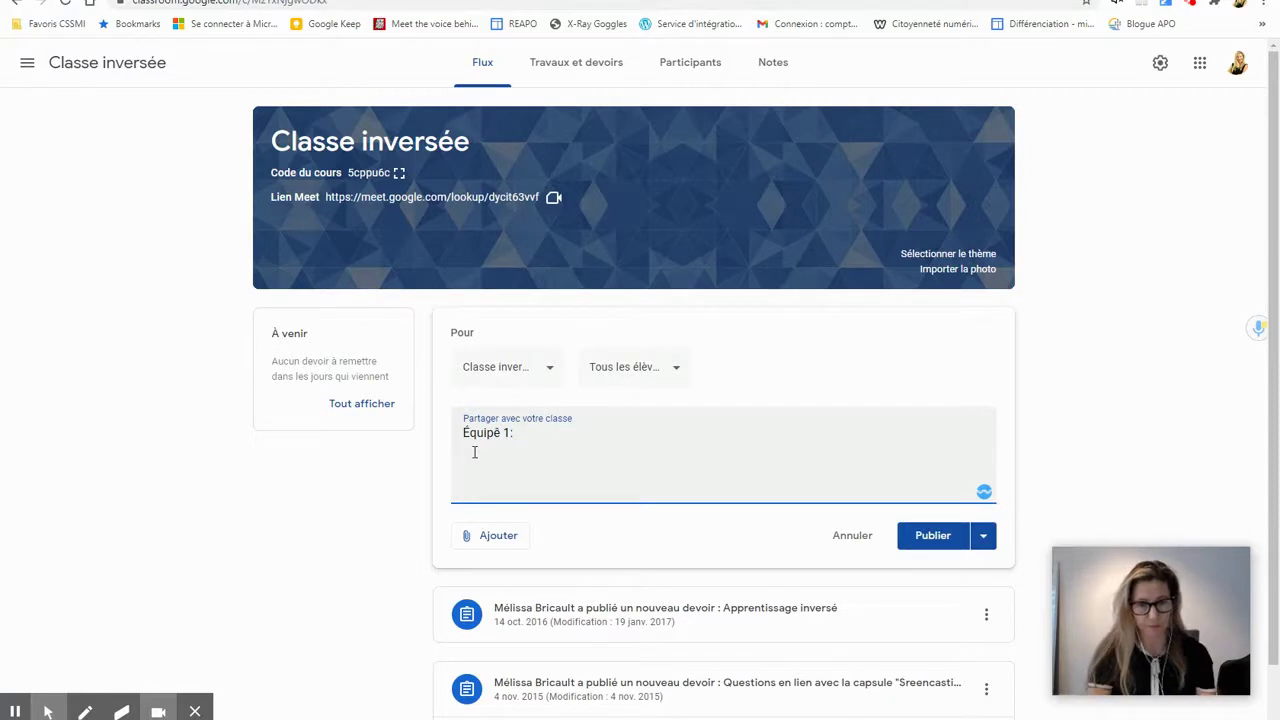
left_click(493, 434)
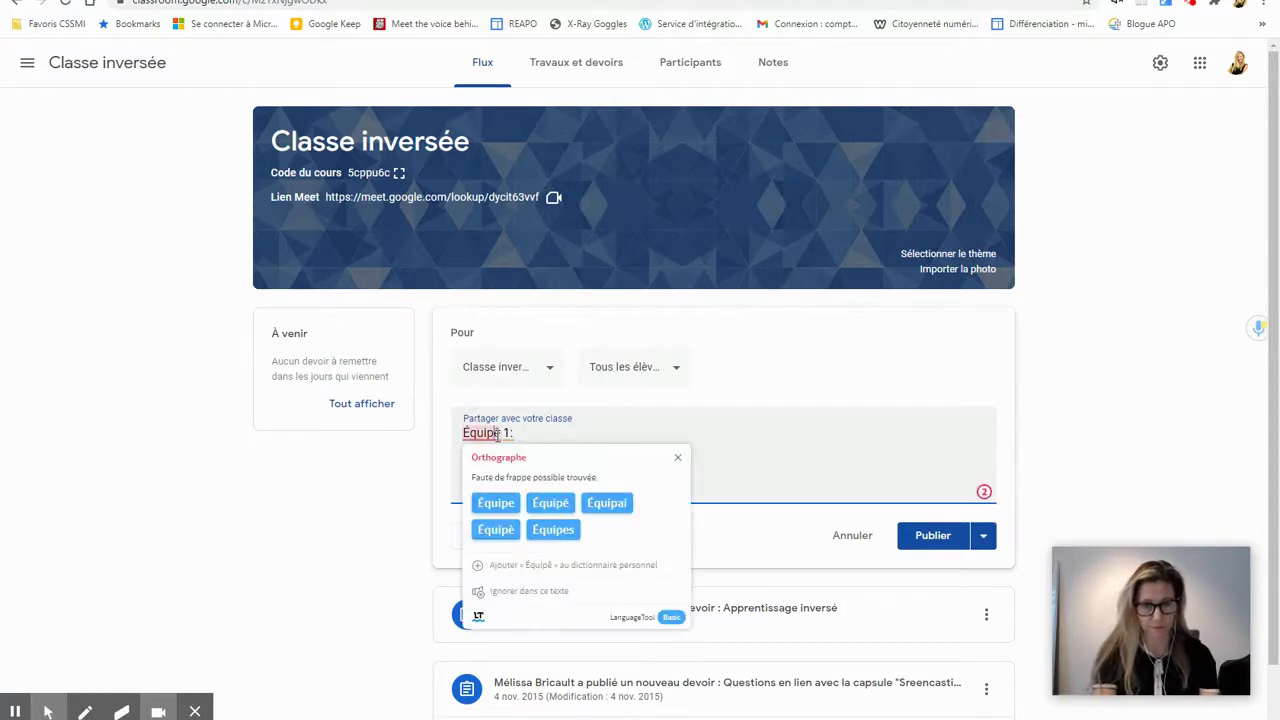
left_click(495, 503)
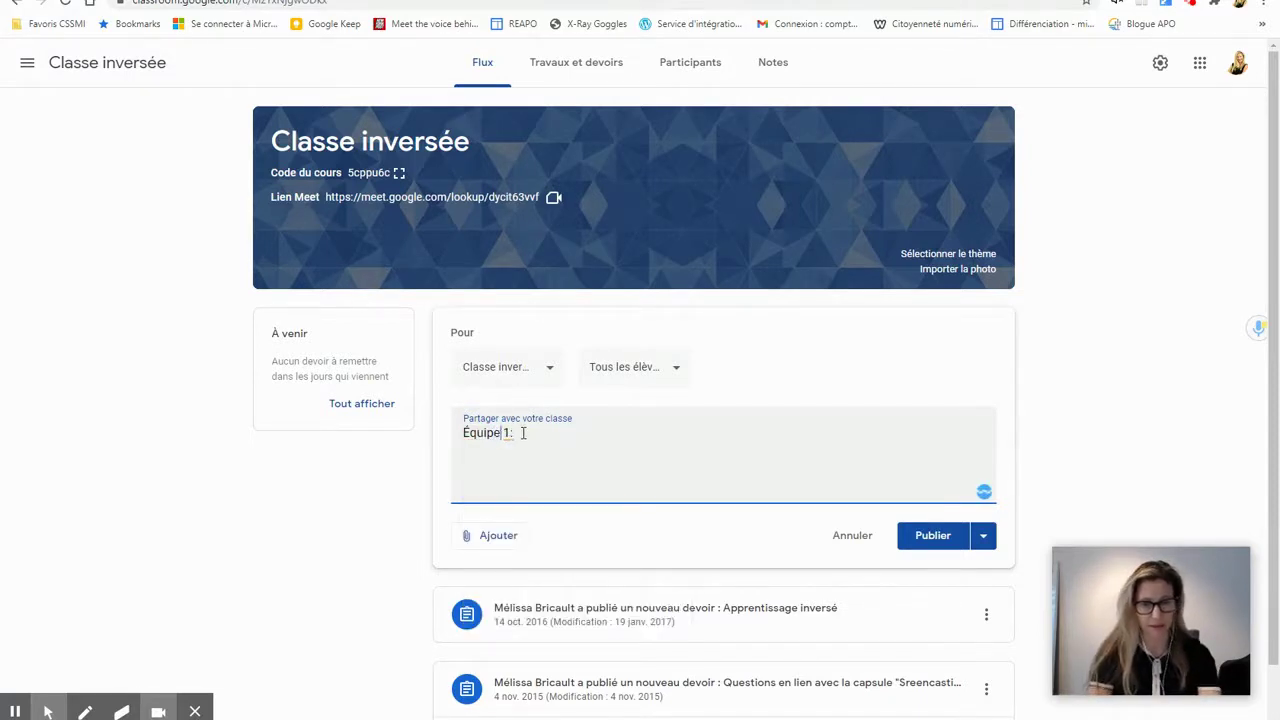
key("ctrl+v")
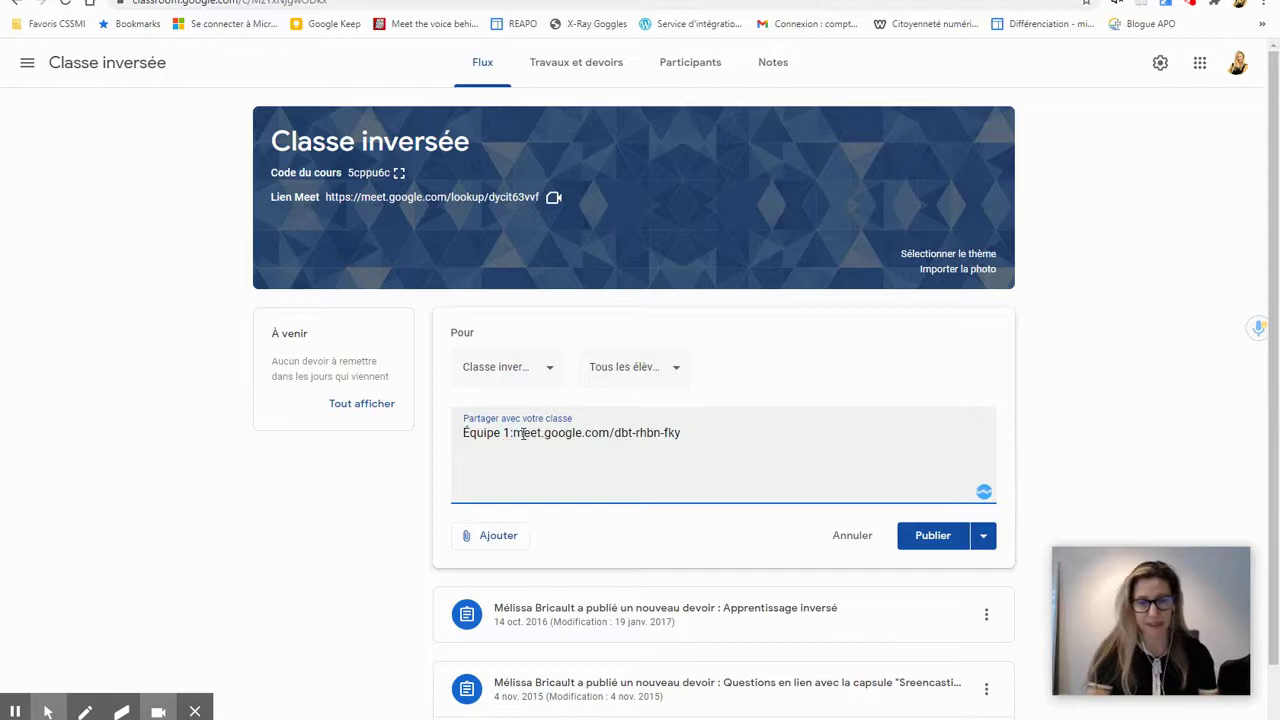
left_click(923, 535)
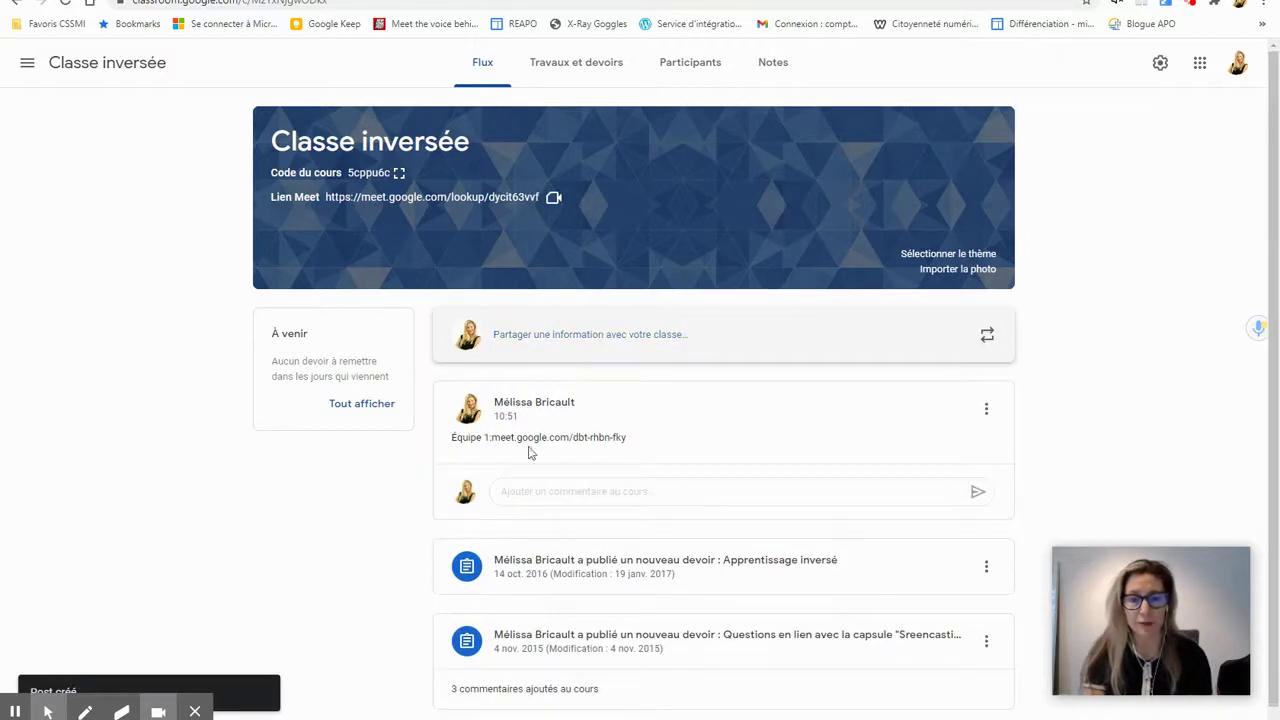
- Test whether the meeting address in the published "Équipe 1" post works as a link, and return to the Meet page
left_click_drag(492, 440, 623, 437)
left_click(632, 441)
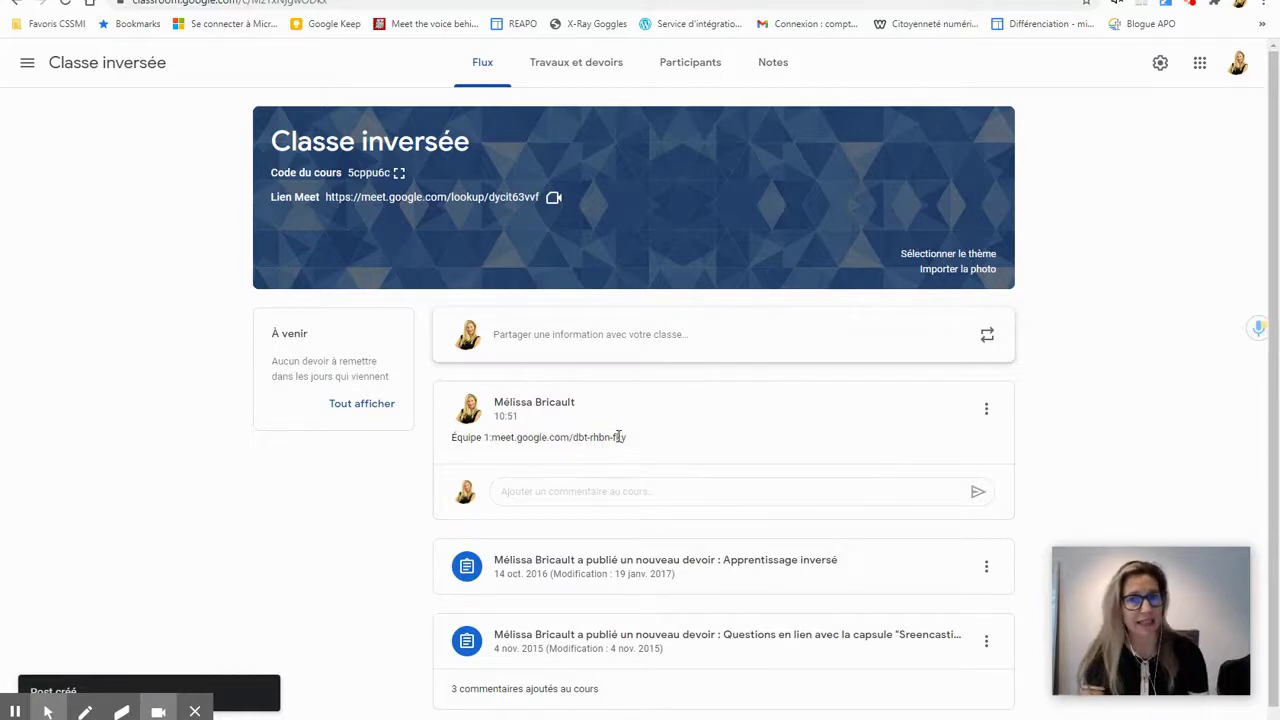
left_click(620, 438)
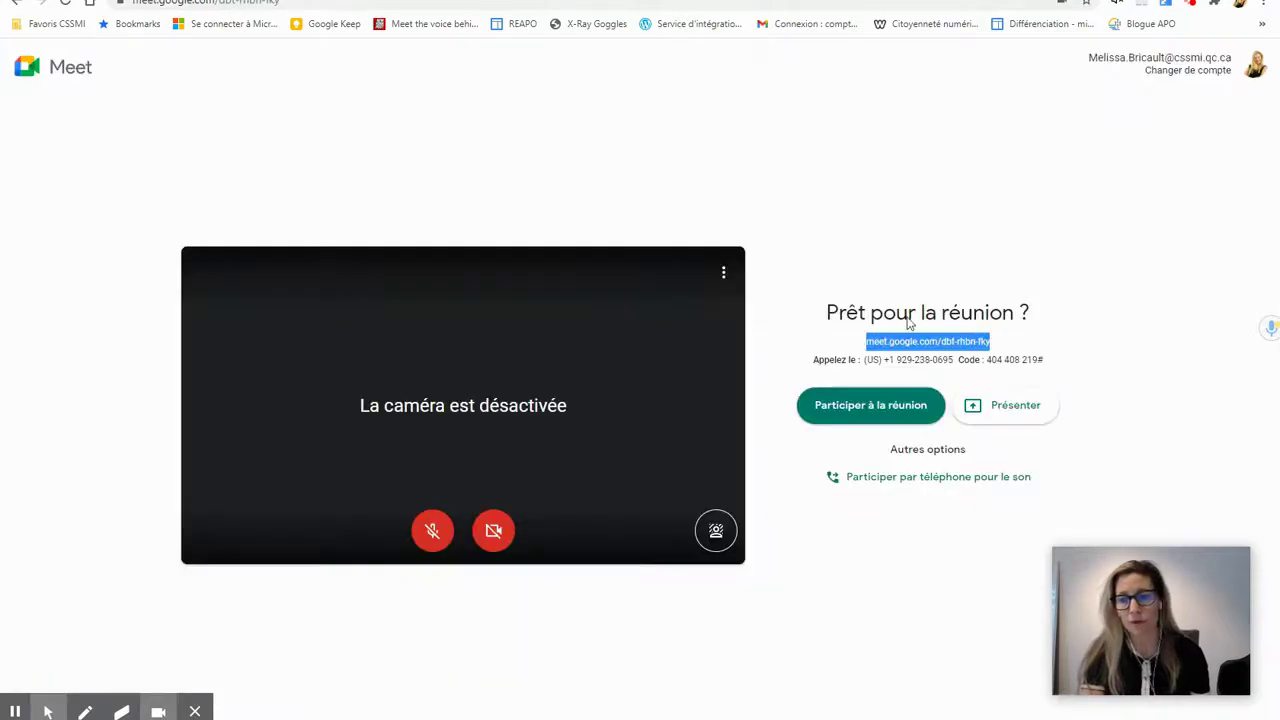
- Copy the meeting's full URL from the browser and publish it in a new class post labelled "Équipe 1:"
left_click(287, 2)
key("ctrl+c")
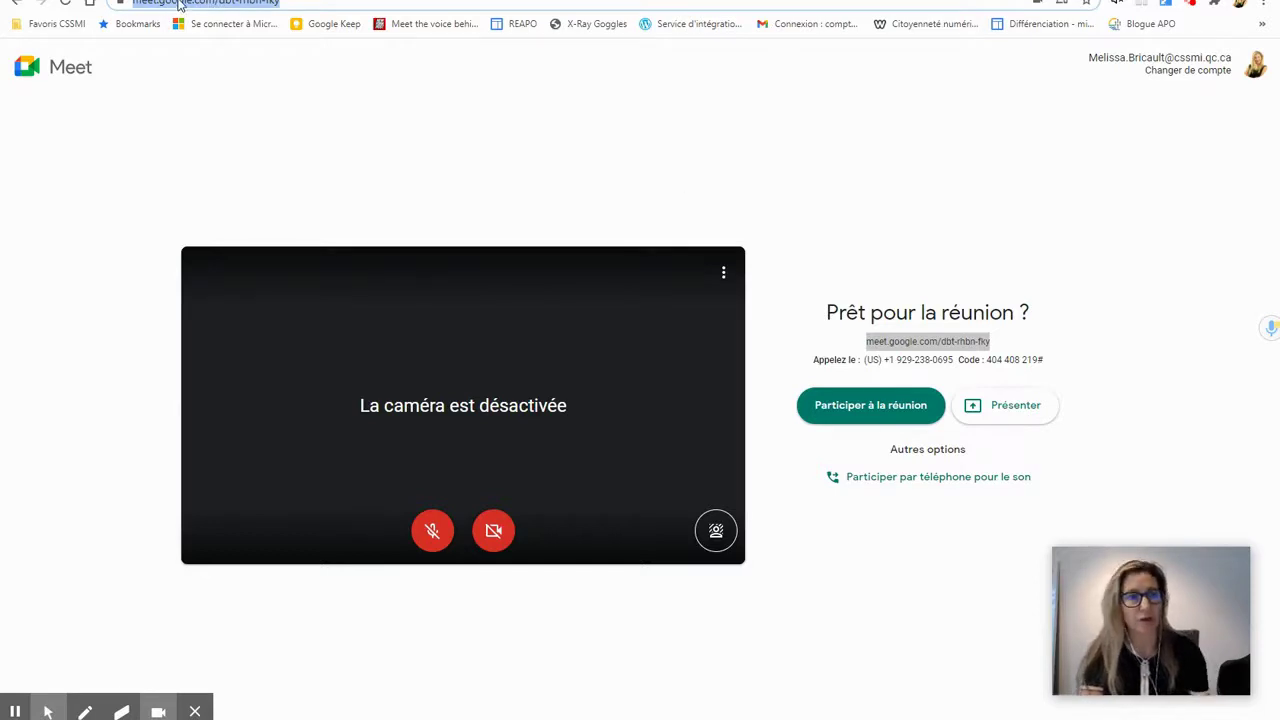
key("ctrl+Tab")
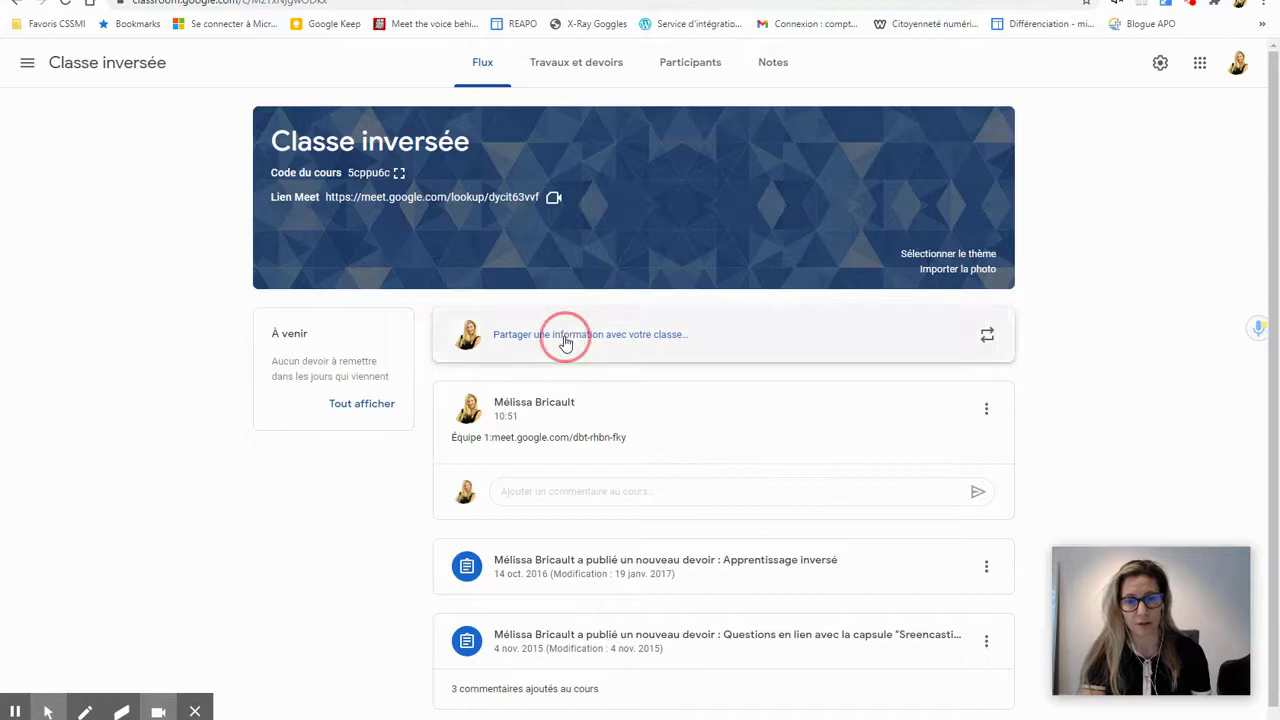
left_click(566, 340)
key("ctrl+v")
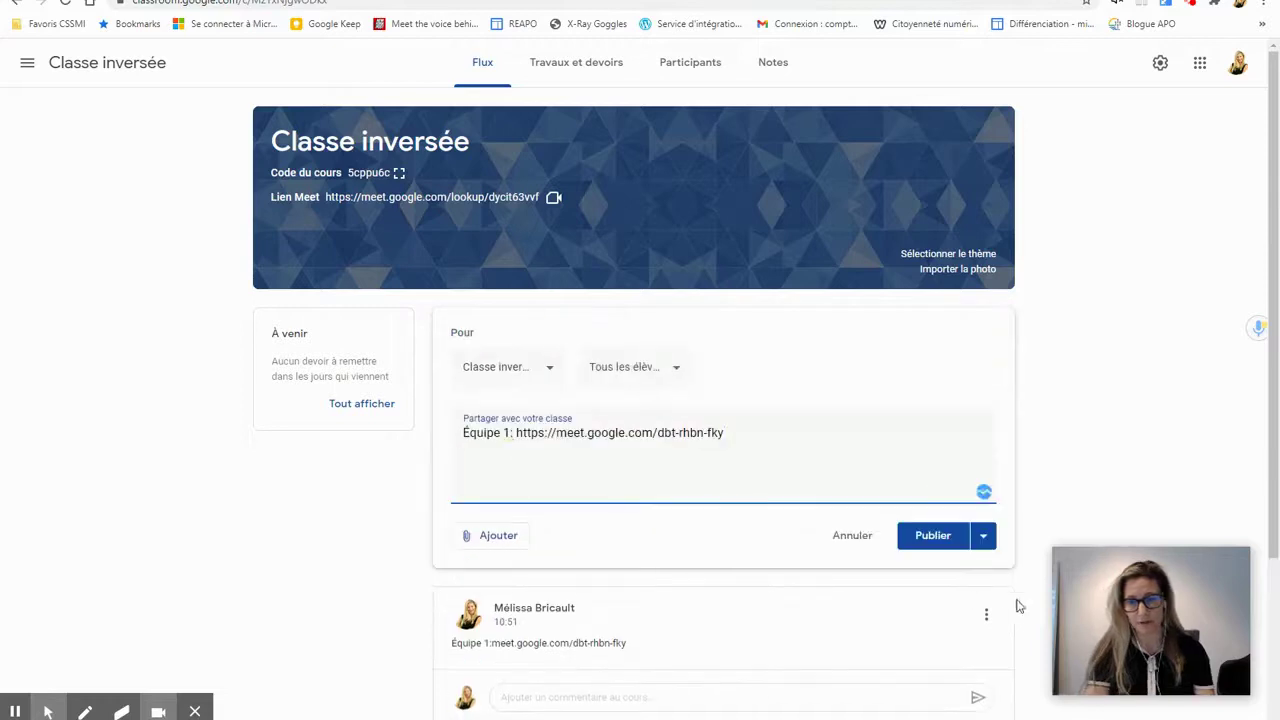
left_click(933, 535)
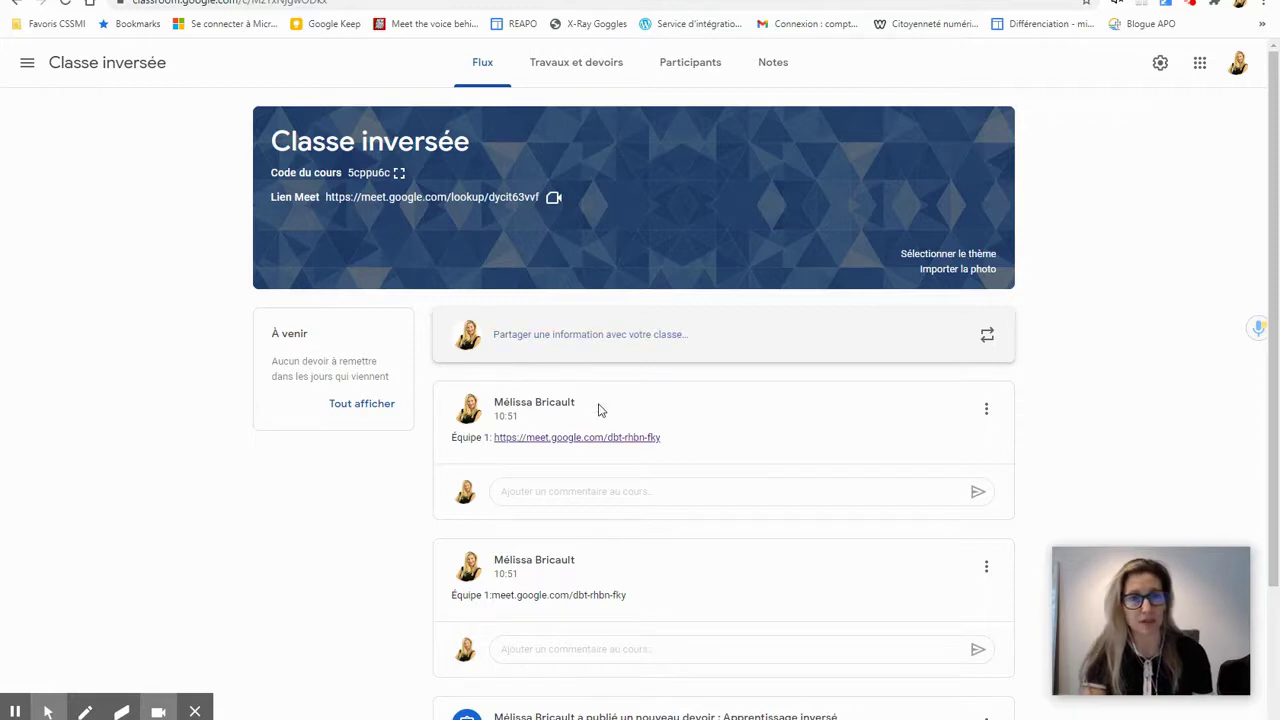
- Join the class meeting through the "Lien Meet" link in the Classroom header, dismiss the add-participants dialog, and turn off microphone and camera
left_click(200, 0)
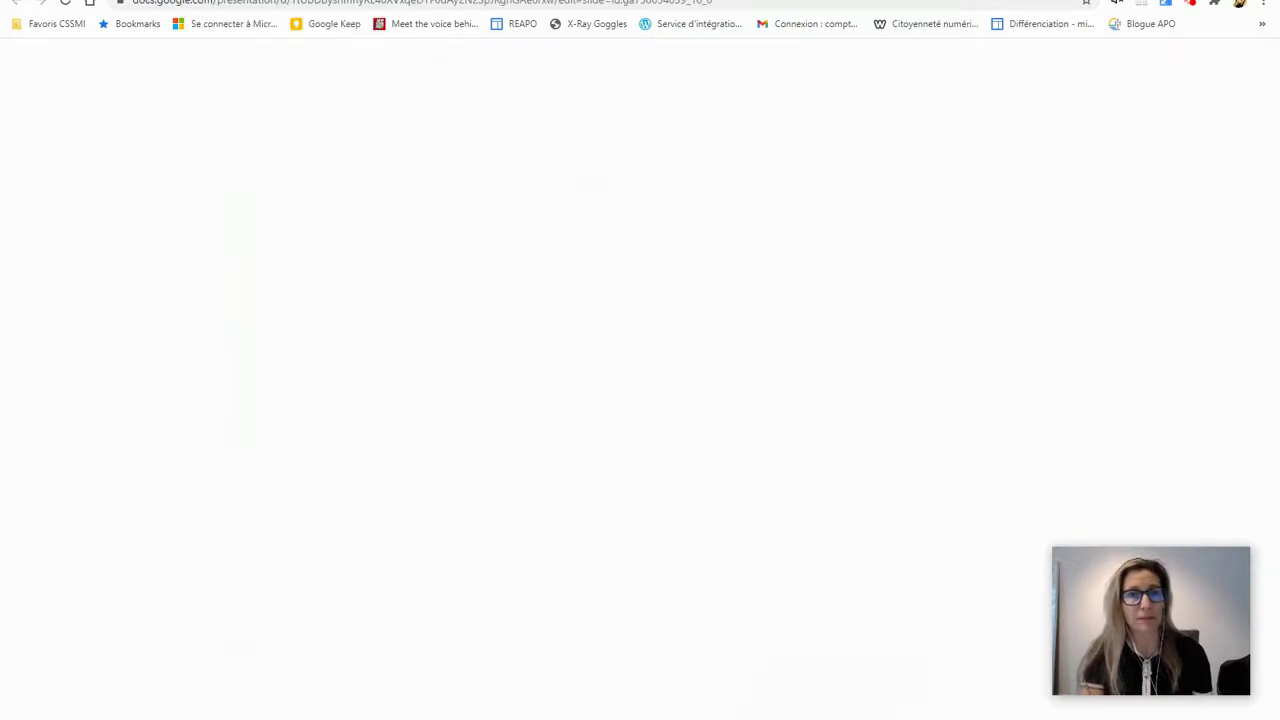
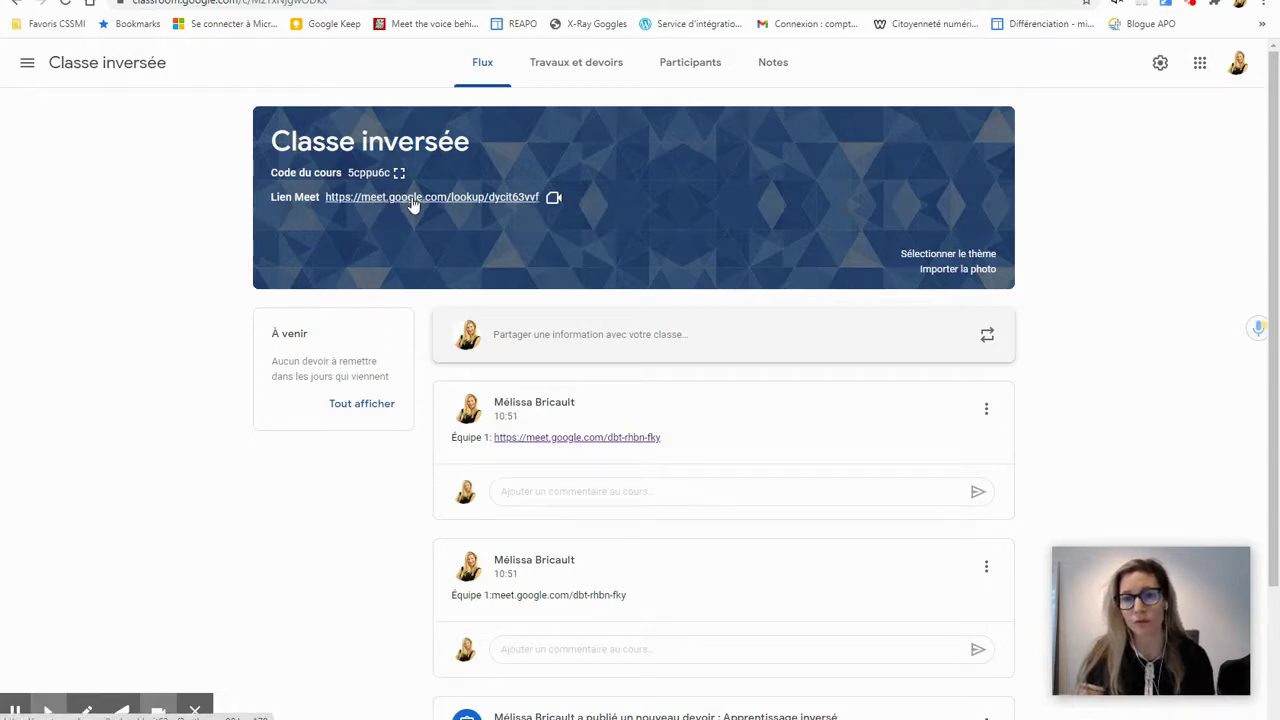
left_click(413, 199)
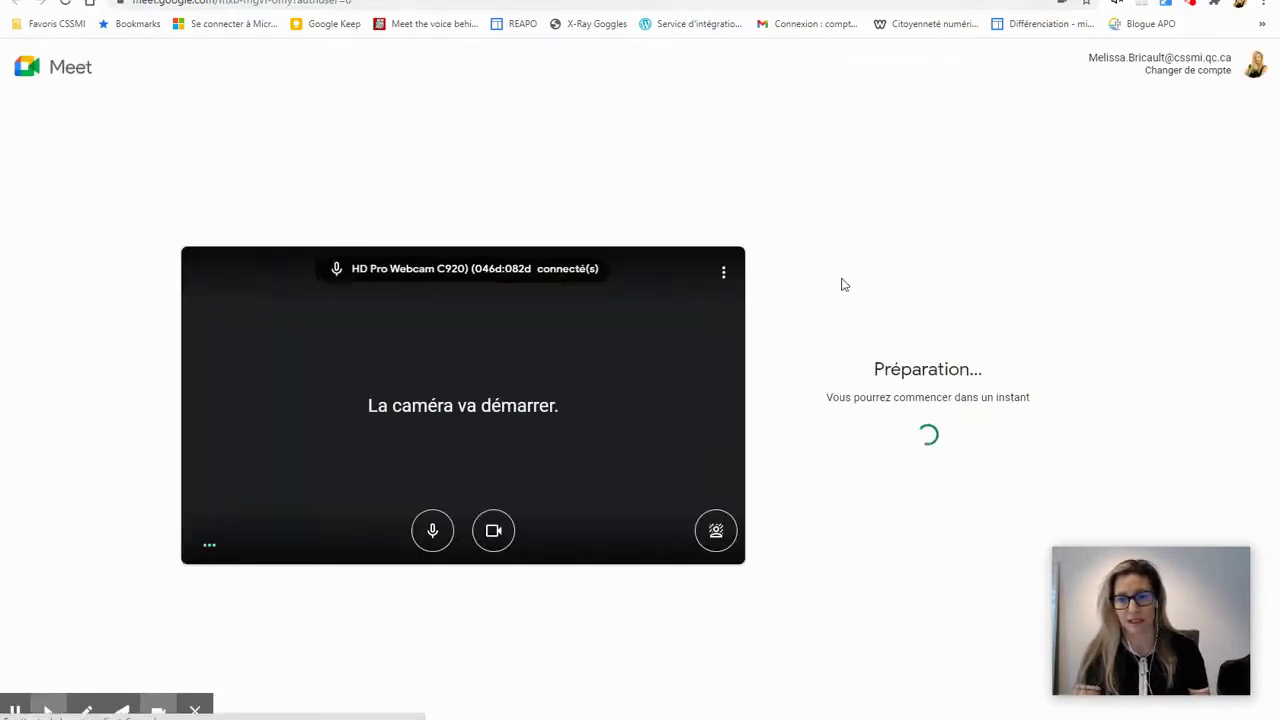
left_click(846, 405)
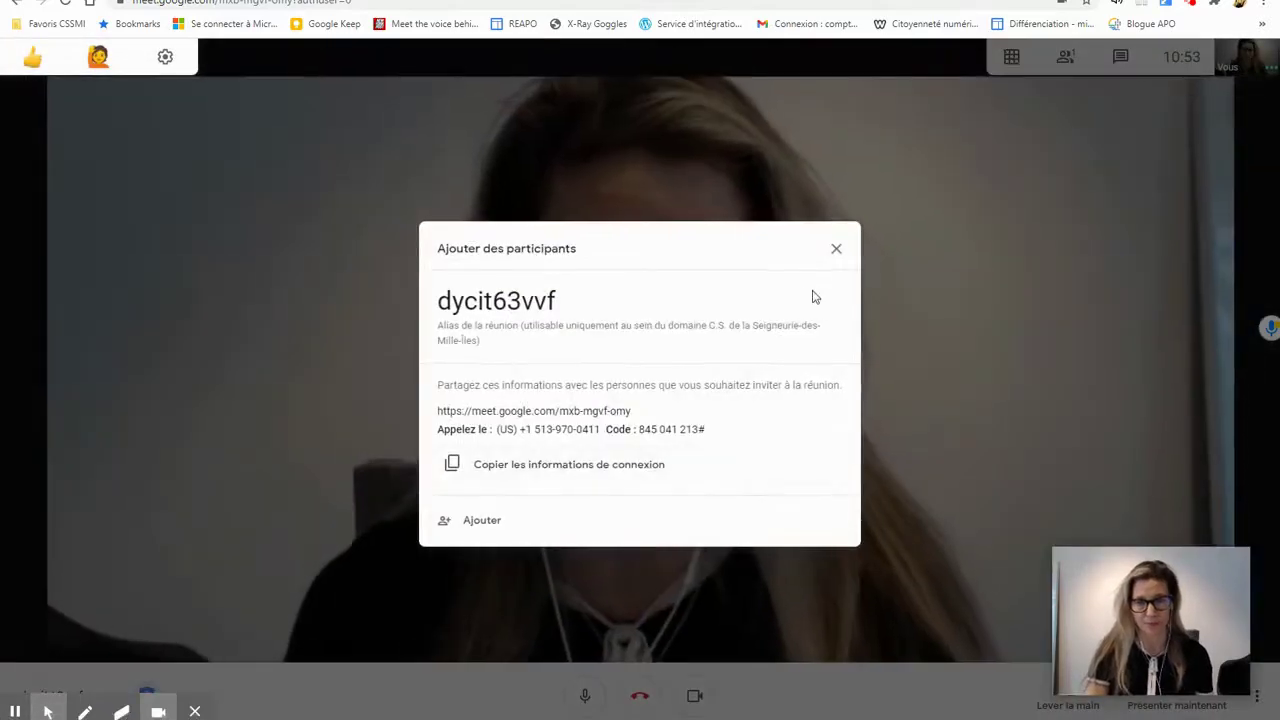
left_click(837, 251)
left_click(585, 695)
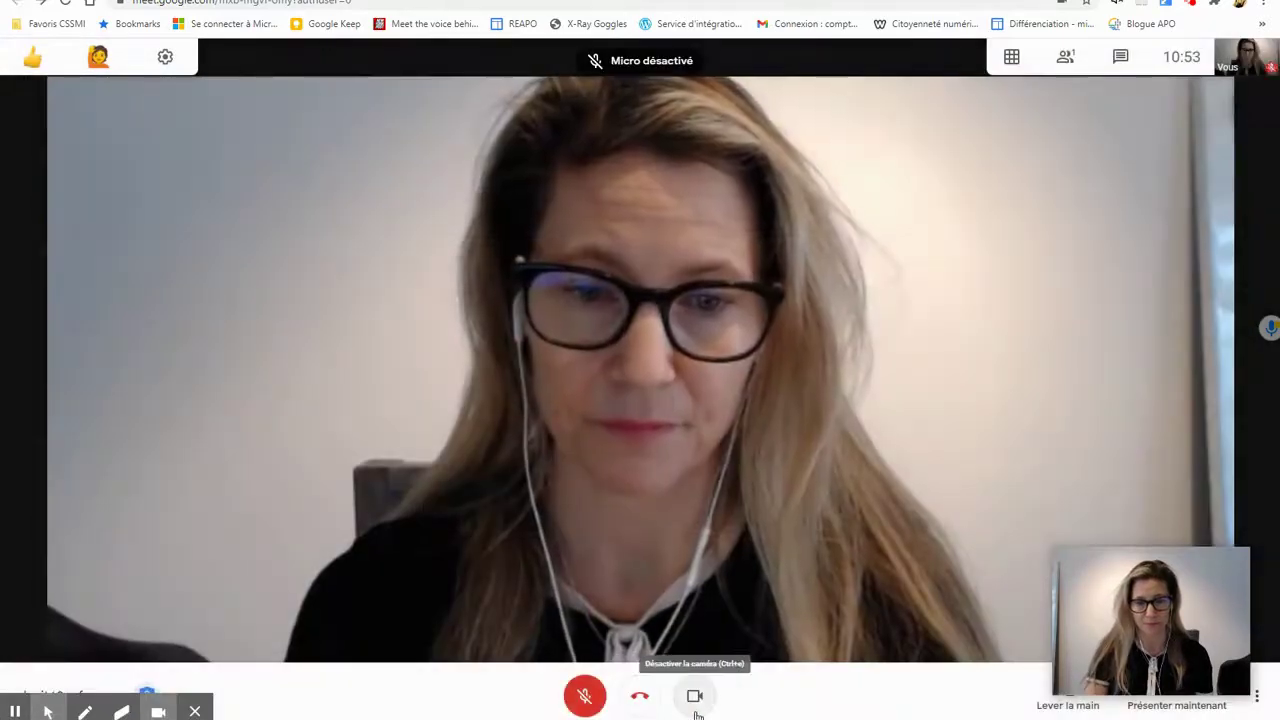
left_click(690, 692)
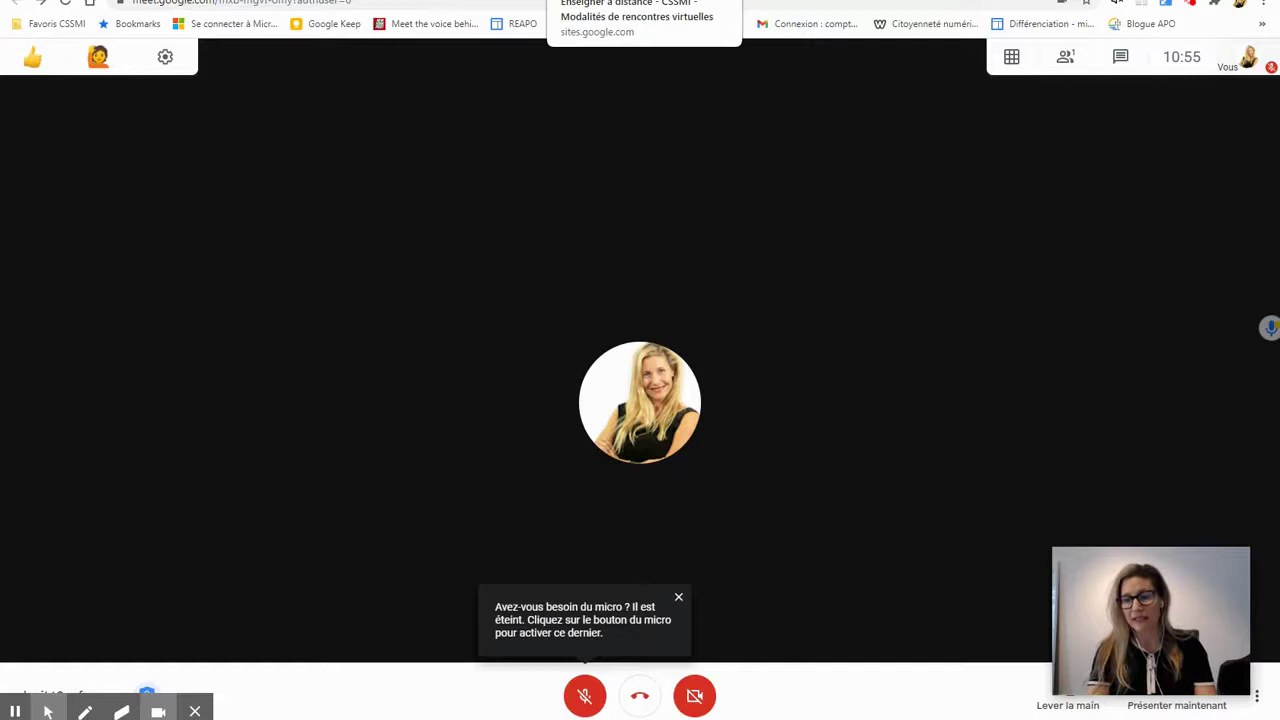
- View the Mute Tab extension page from the "Enseigner à distance - CSSMI" site, and find it again by searching the Chrome Web Store for "mute tab"
left_click(600, 2)
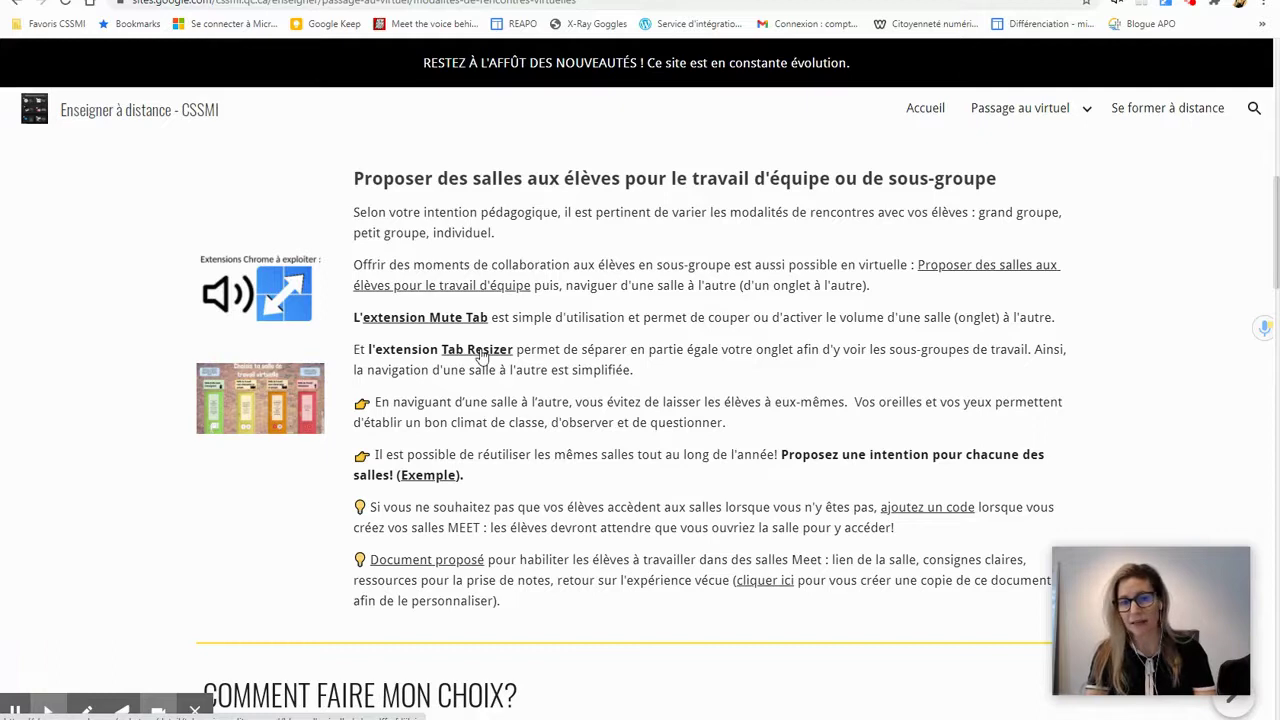
left_click(400, 318)
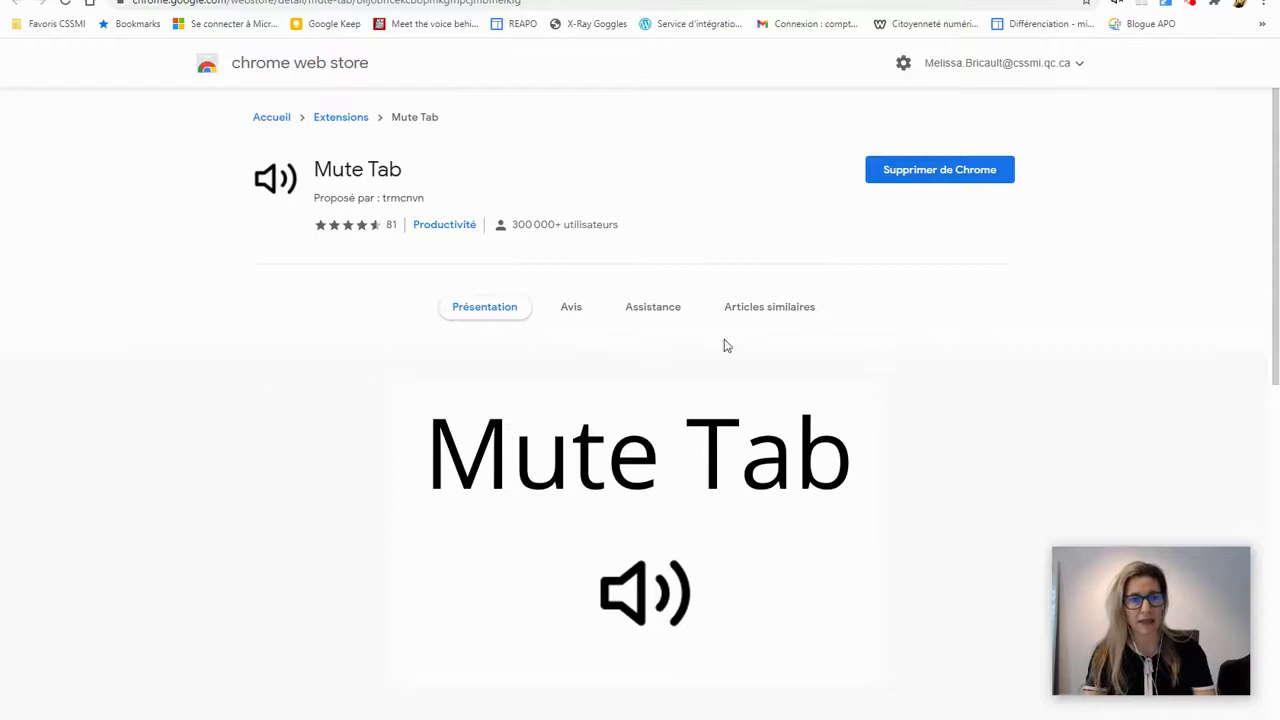
left_click(340, 68)
left_click(253, 117)
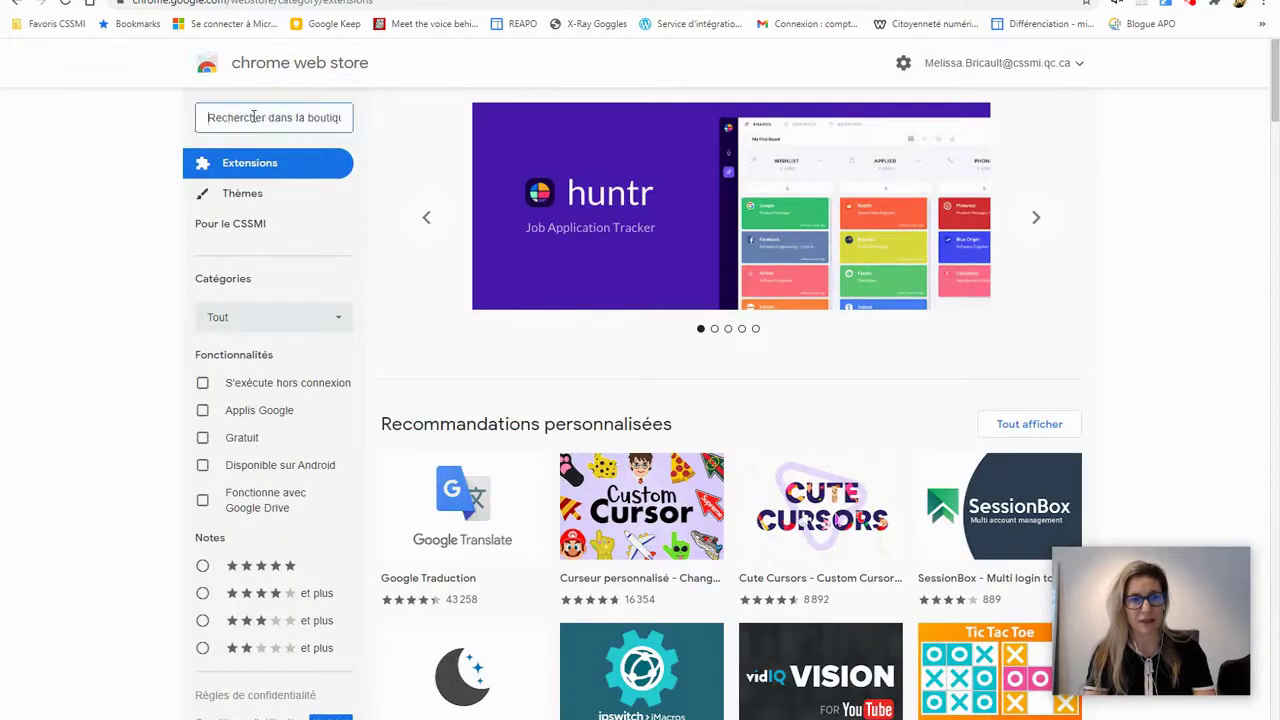
type("mu")
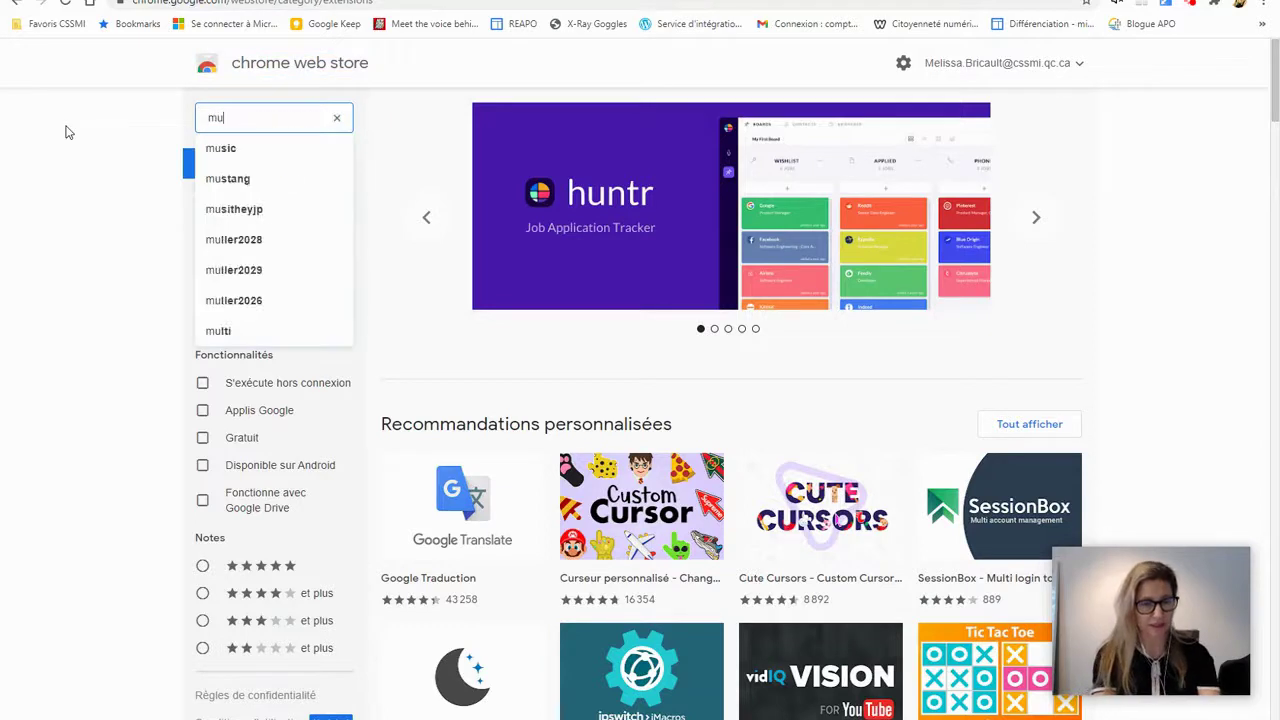
type("te tab-")
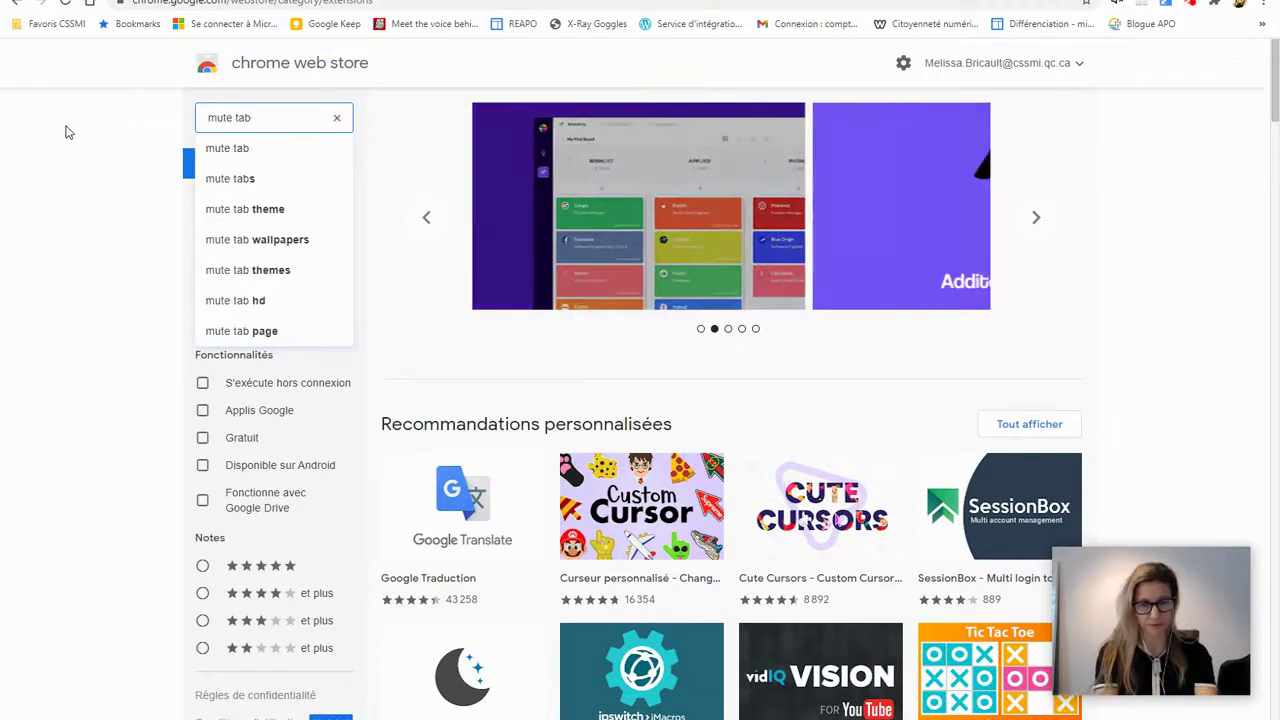
key("BackSpace")
key("Return")
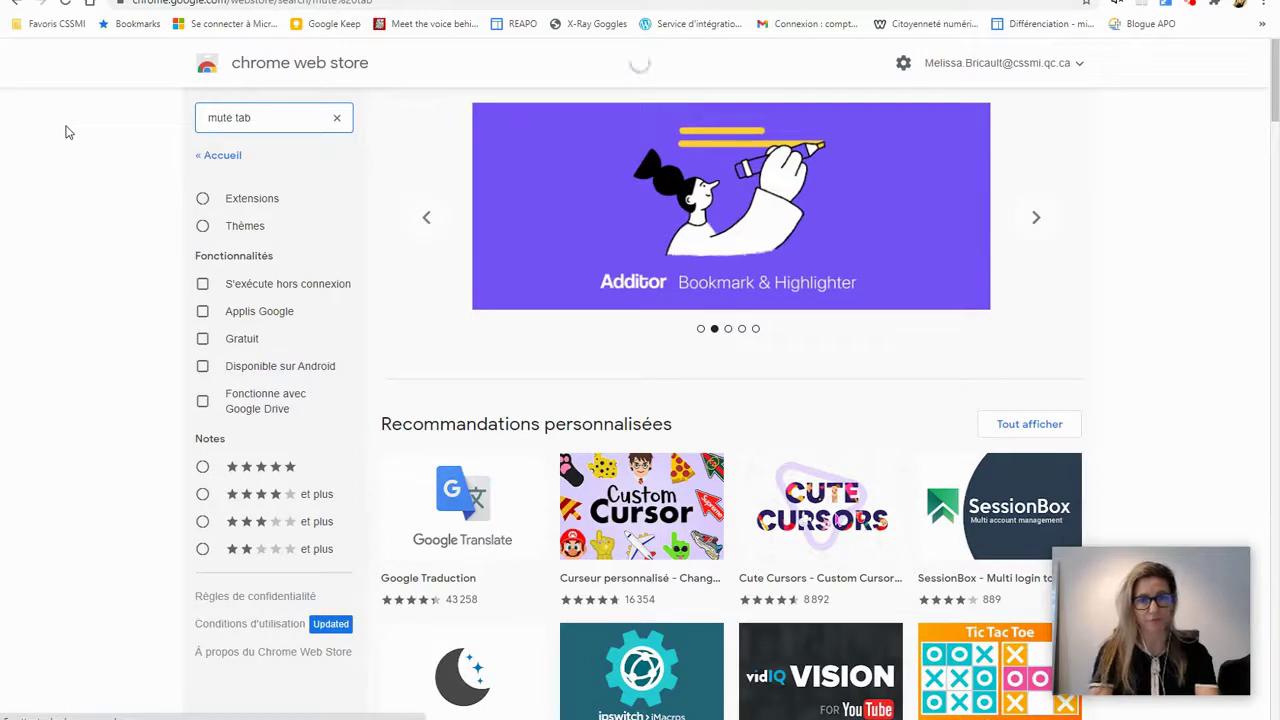
left_click(695, 380)
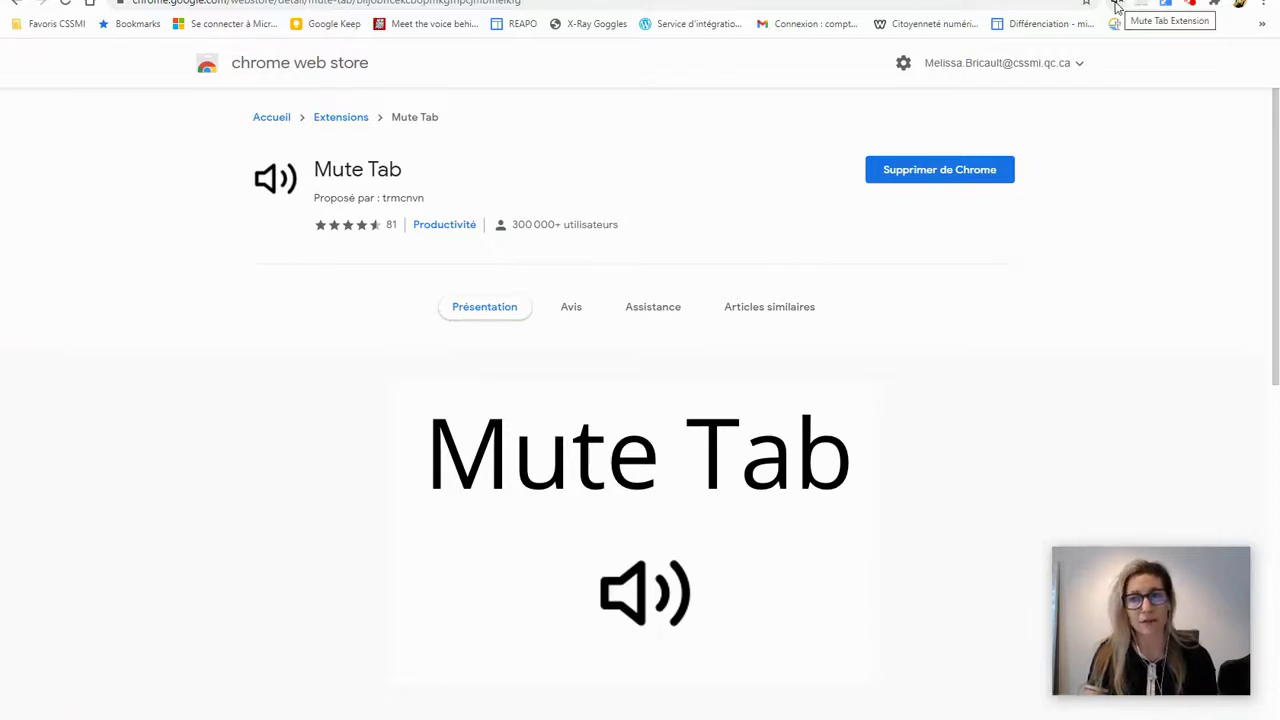
- Look through the browser's installed extensions to check whether Mute Tab is pinned
left_click(1215, 4)
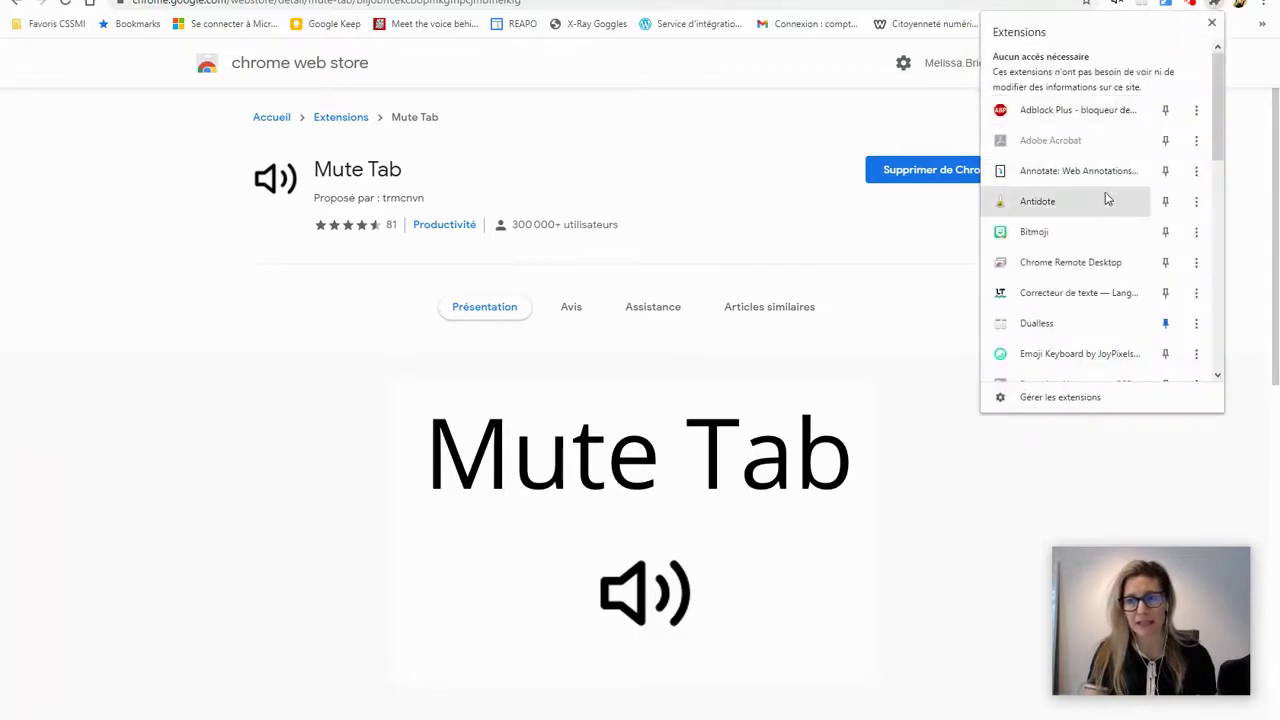
scroll(1106, 196, "down", 2)
scroll(1090, 375, "down", 1)
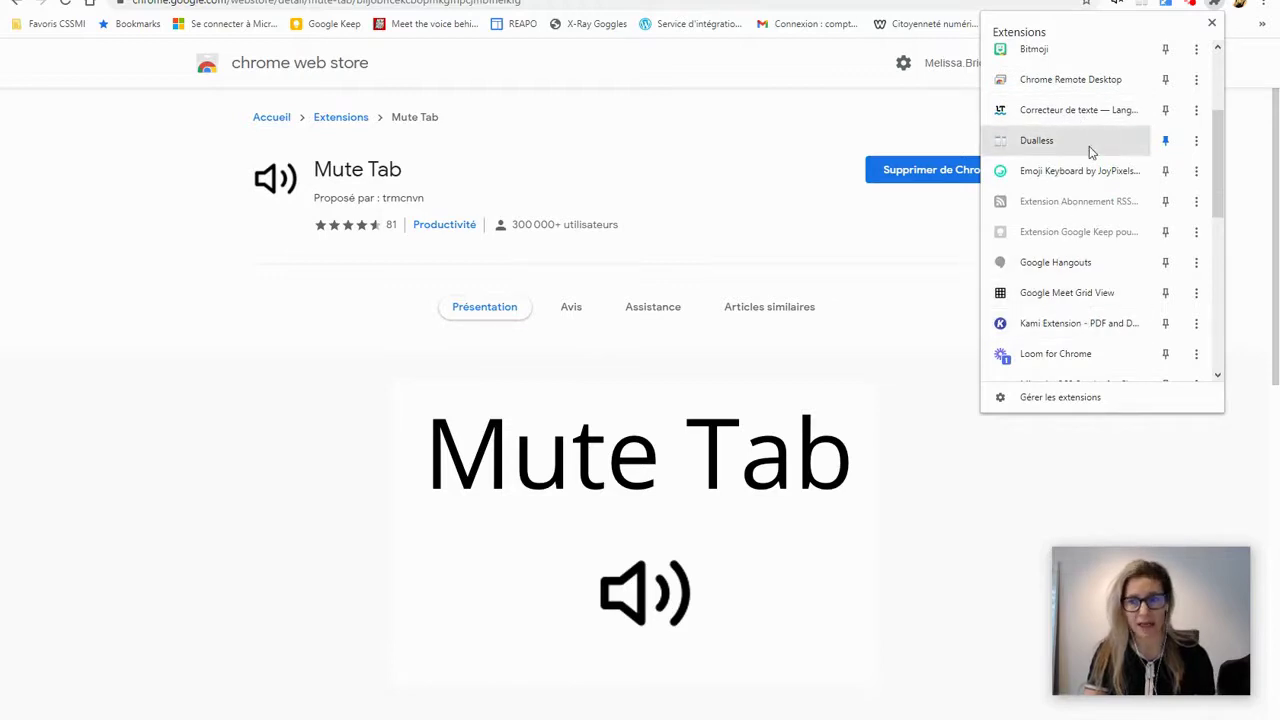
scroll(1090, 153, "down", 1)
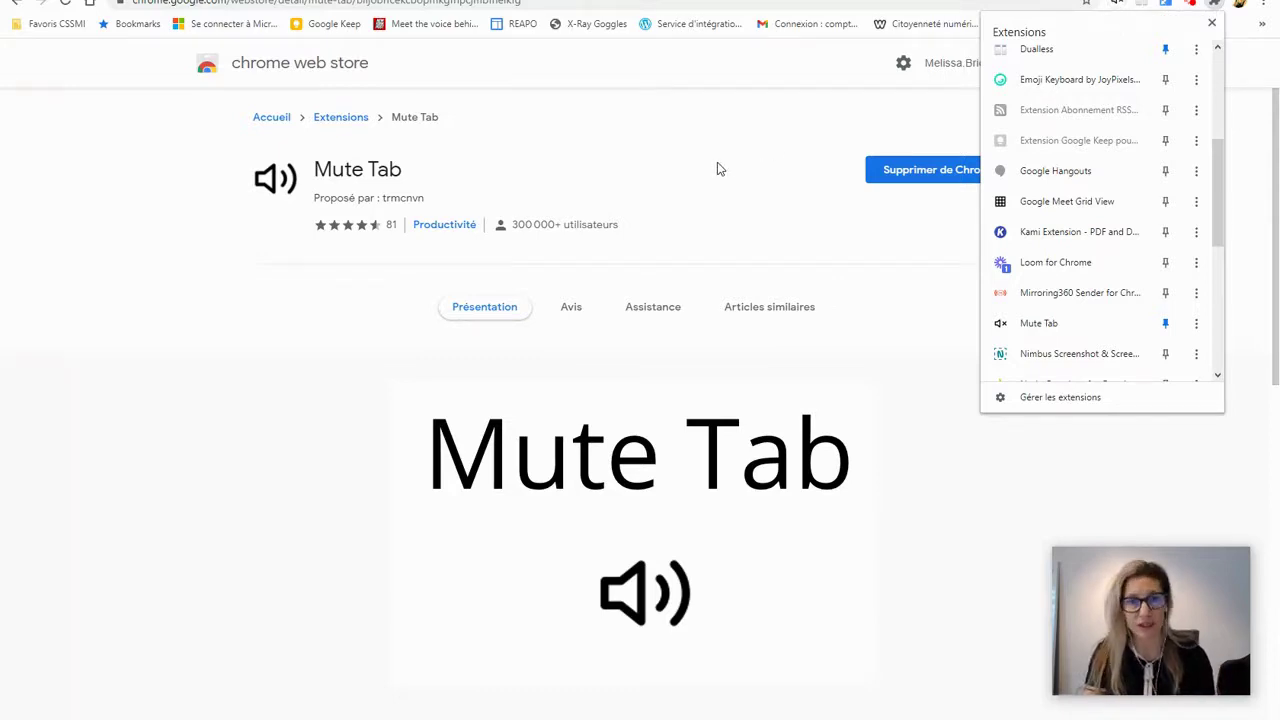
- Open the Tab Resizer extension page from the "Enseigner à distance - CSSMI" site and show the list of installed extensions
key("ctrl+shift+Tab")
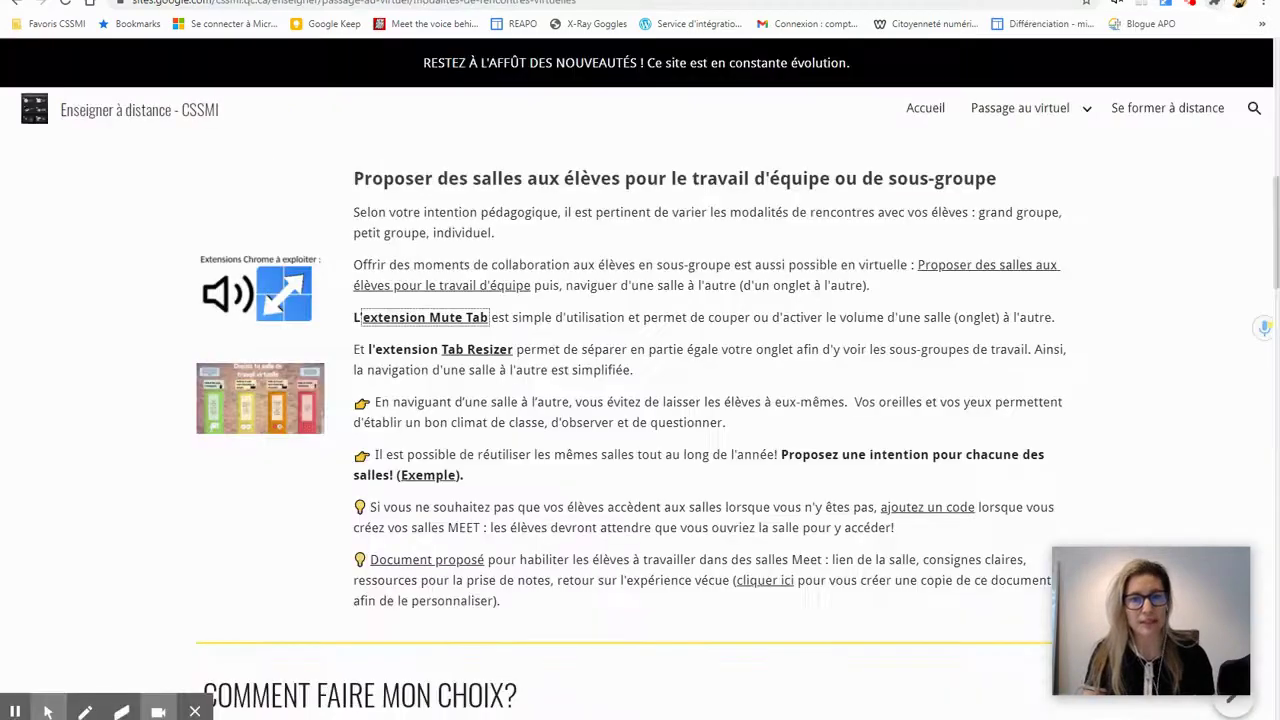
left_click(470, 352)
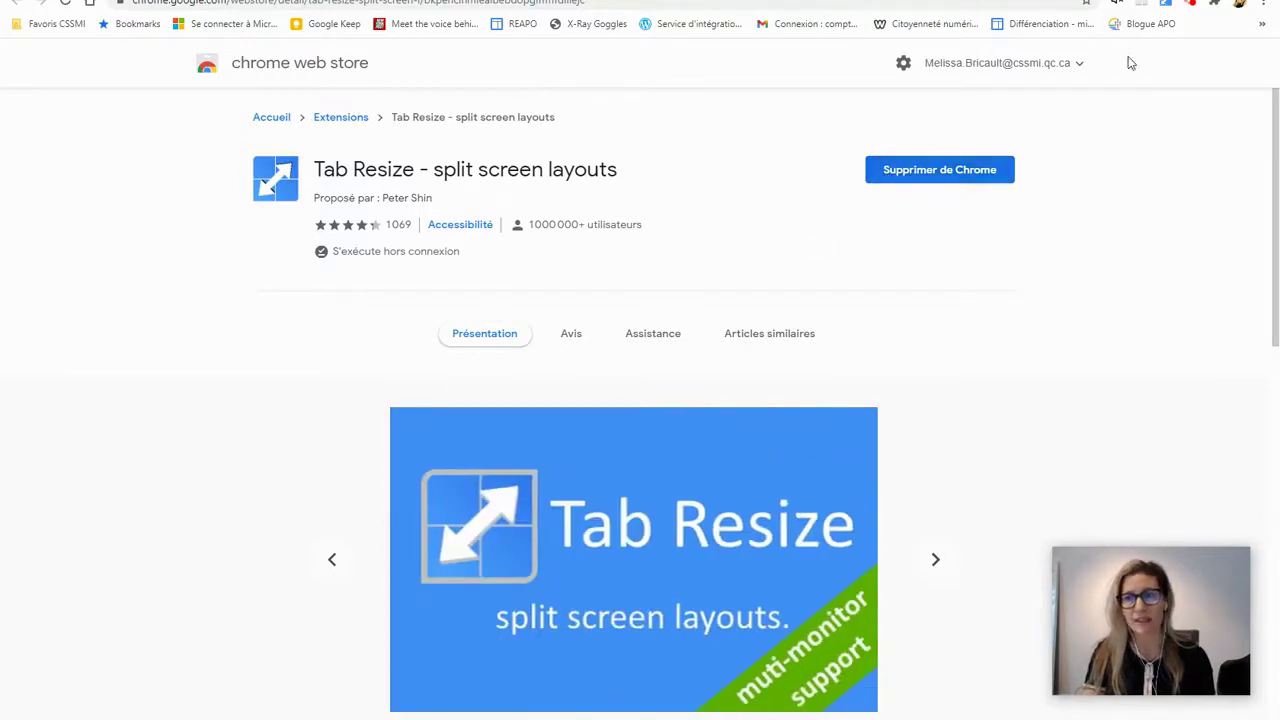
left_click(1214, 4)
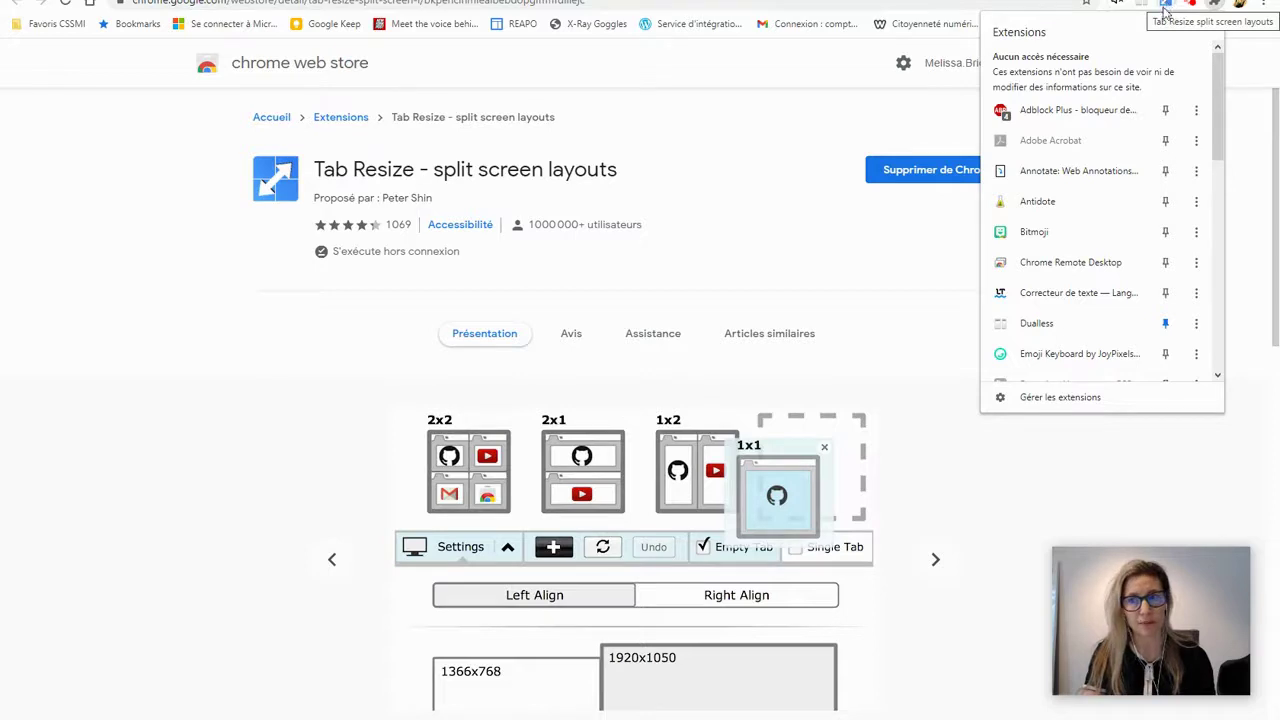
- Review the class meeting, the team links in the Classroom stream, and the "Salles de travail interactives" presentation
left_click(620, 3)
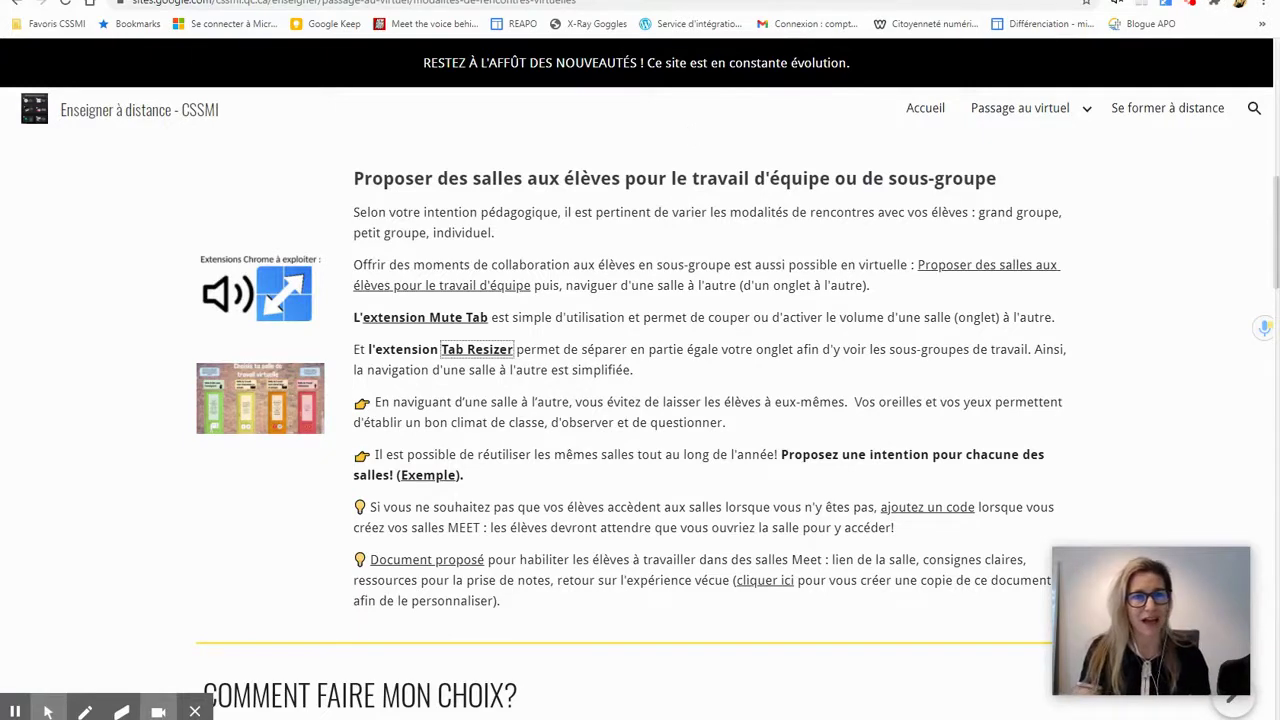
left_click(640, 3)
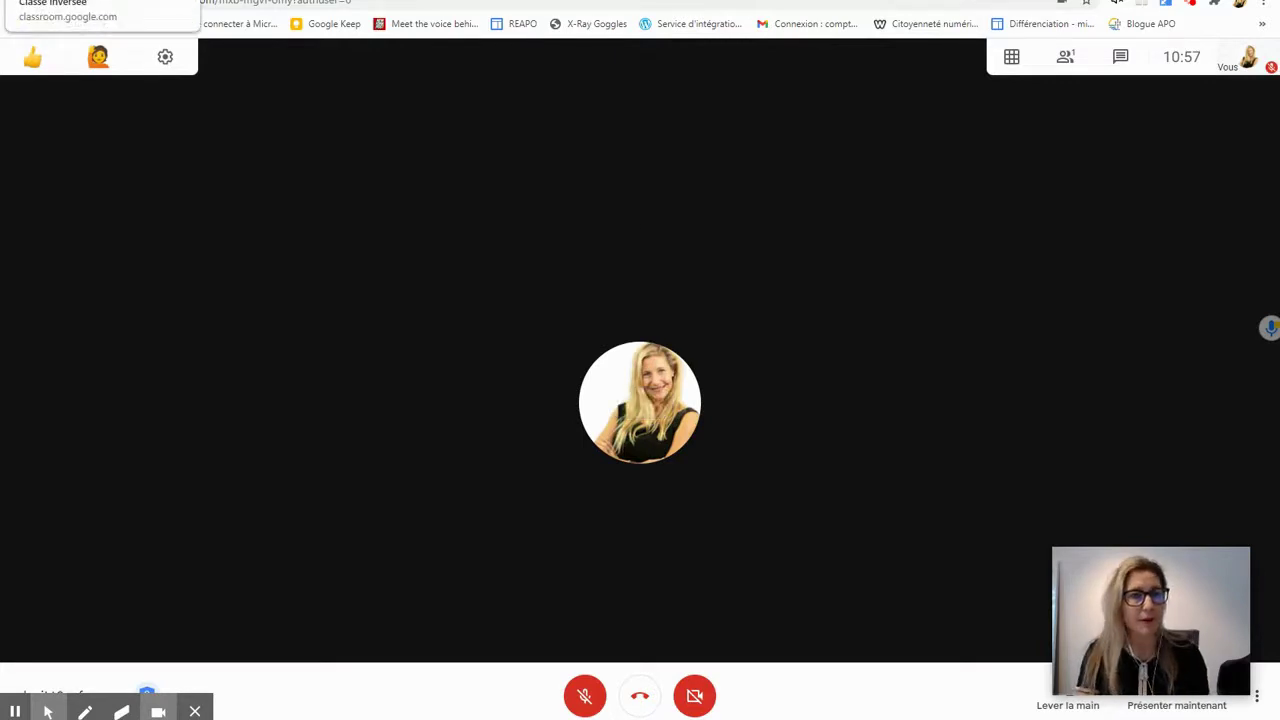
left_click(60, 2)
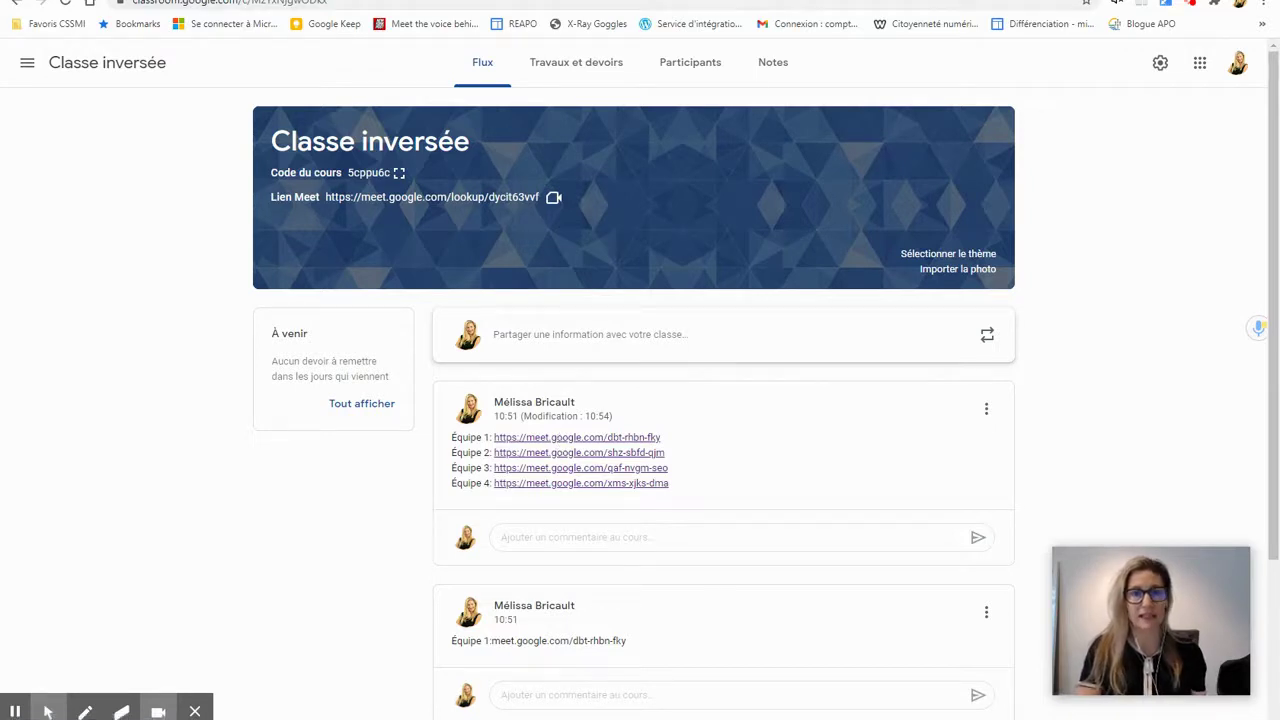
left_click(340, 1)
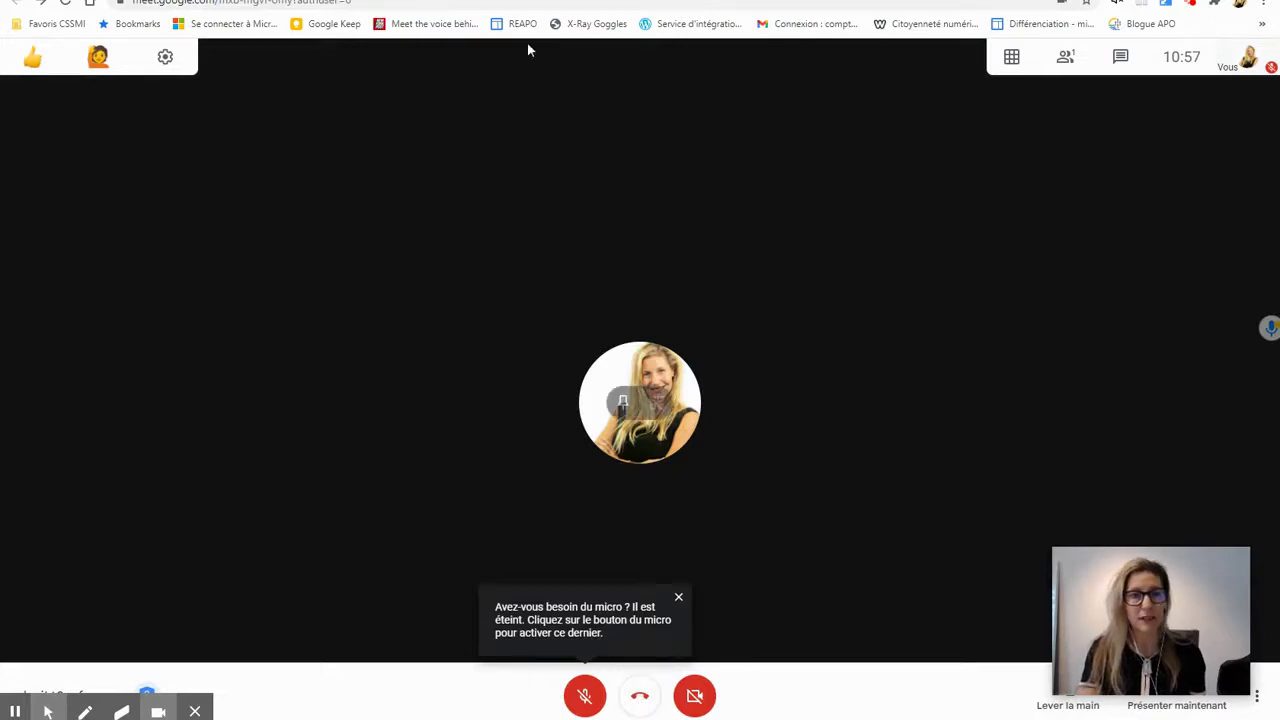
left_click(690, 0)
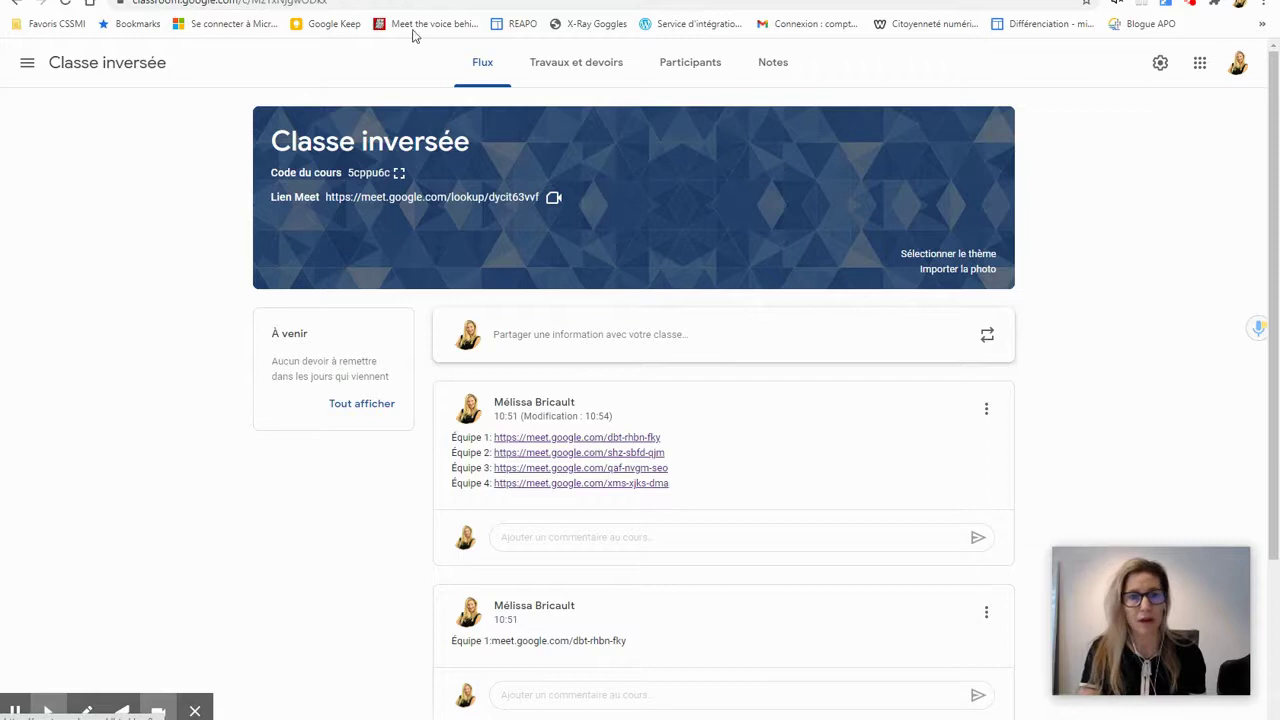
left_click(415, 0)
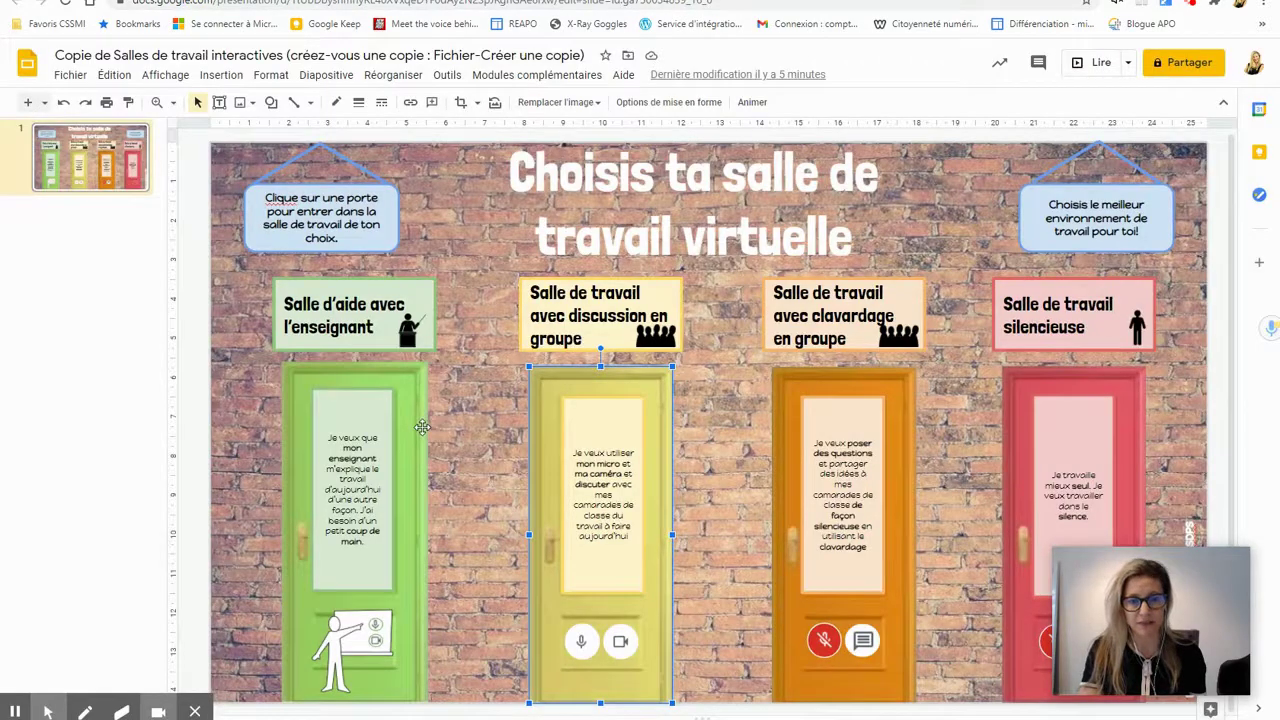
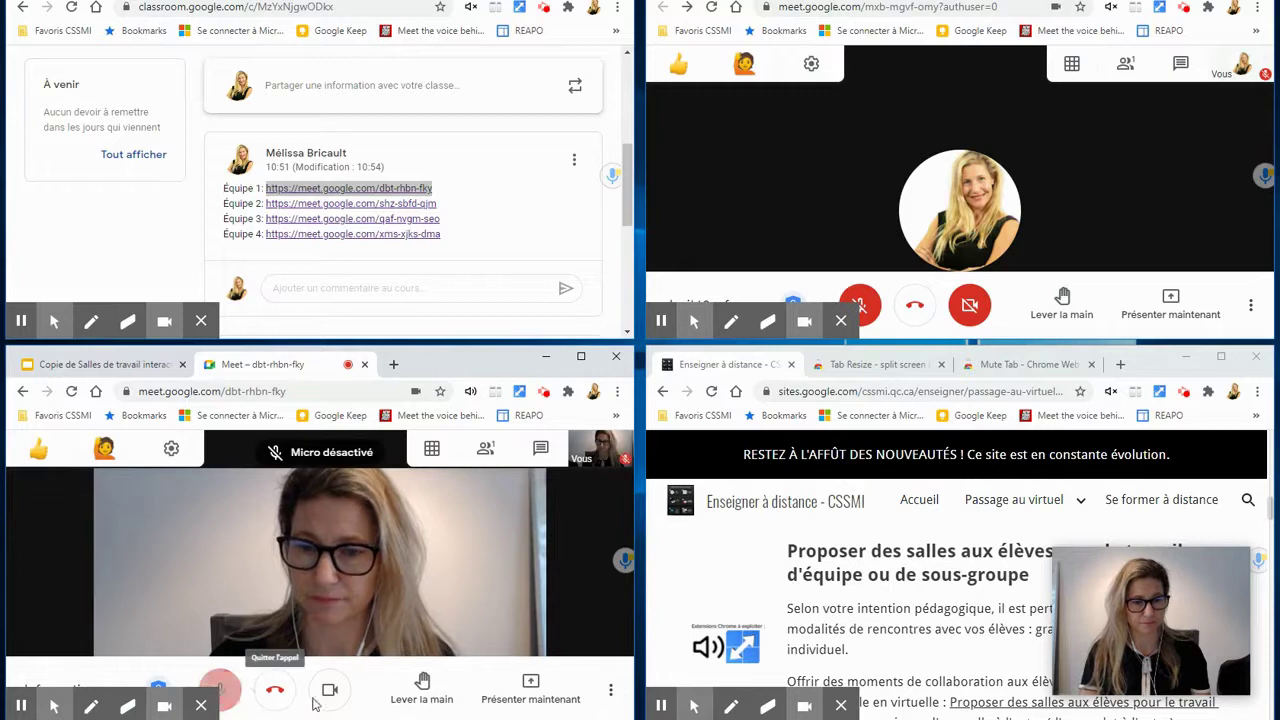
- Turn off the camera in the Équipe 1 meeting, and join Équipe 2's copied link in a new tab beside Mute Tab's page with the microphone muted
left_click(329, 689)
left_click_drag(438, 205, 282, 207)
key("ctrl+c")
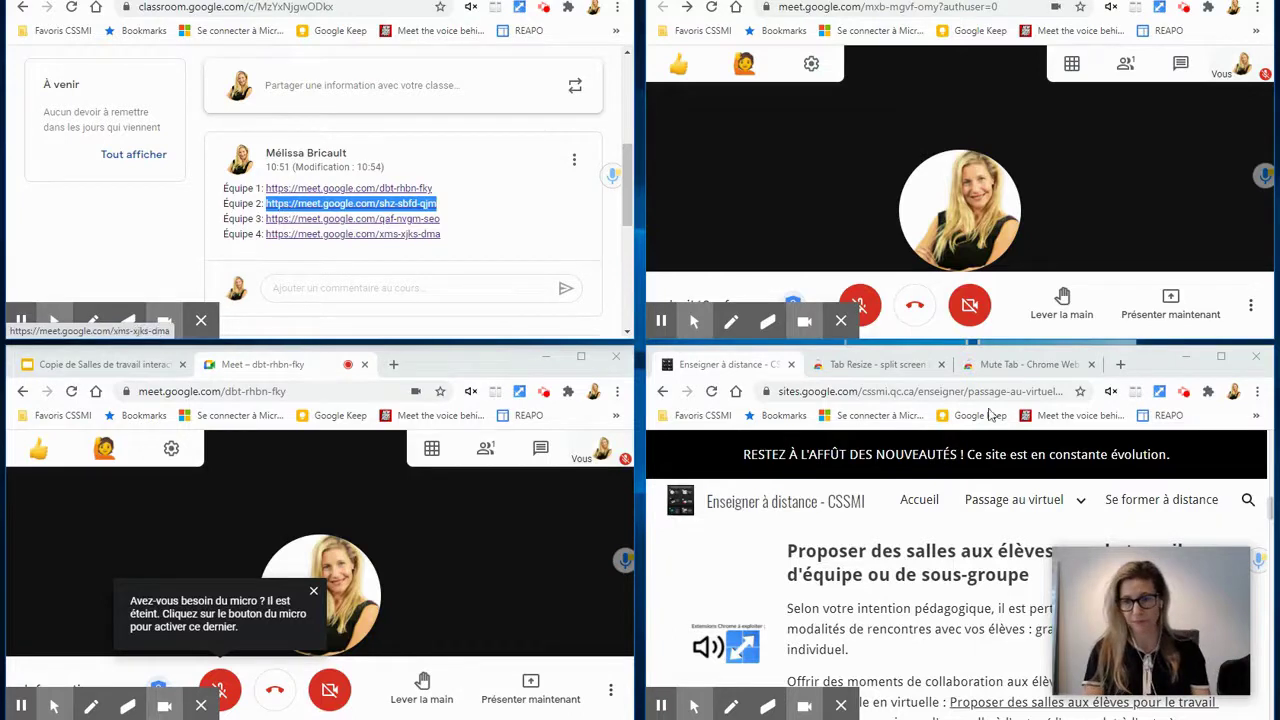
left_click(1120, 364)
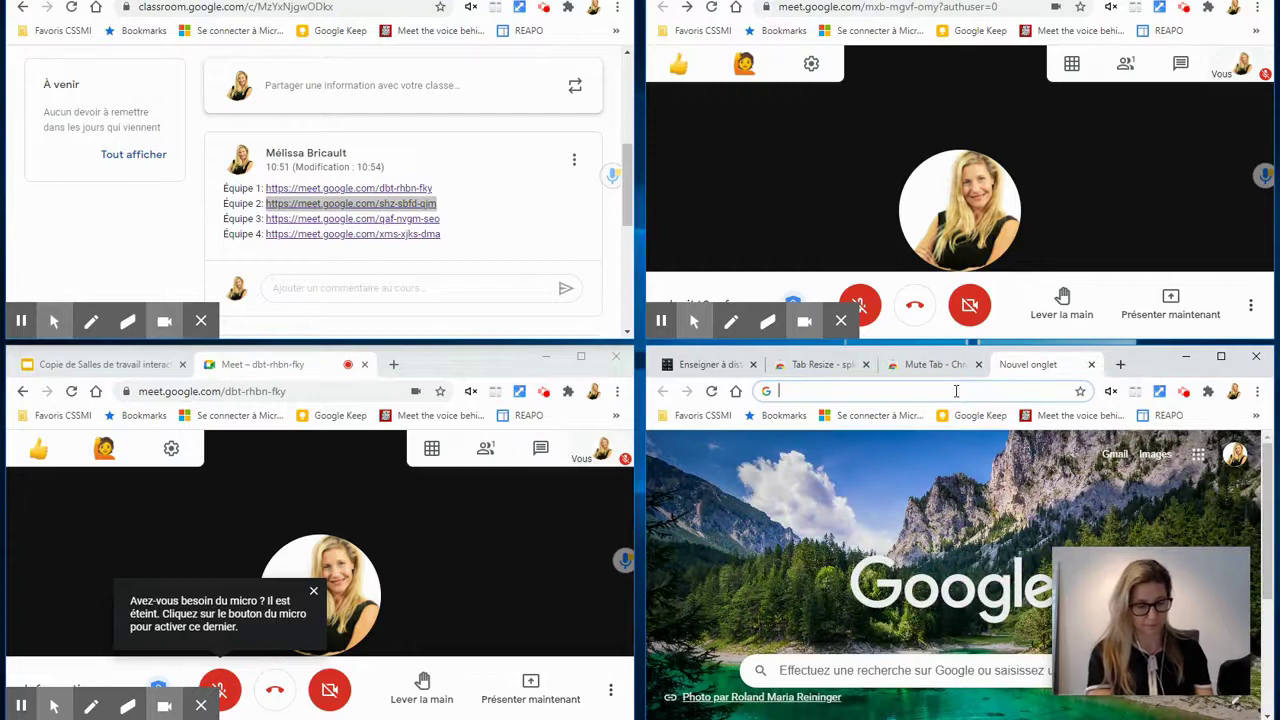
key("ctrl+v")
key("Return")
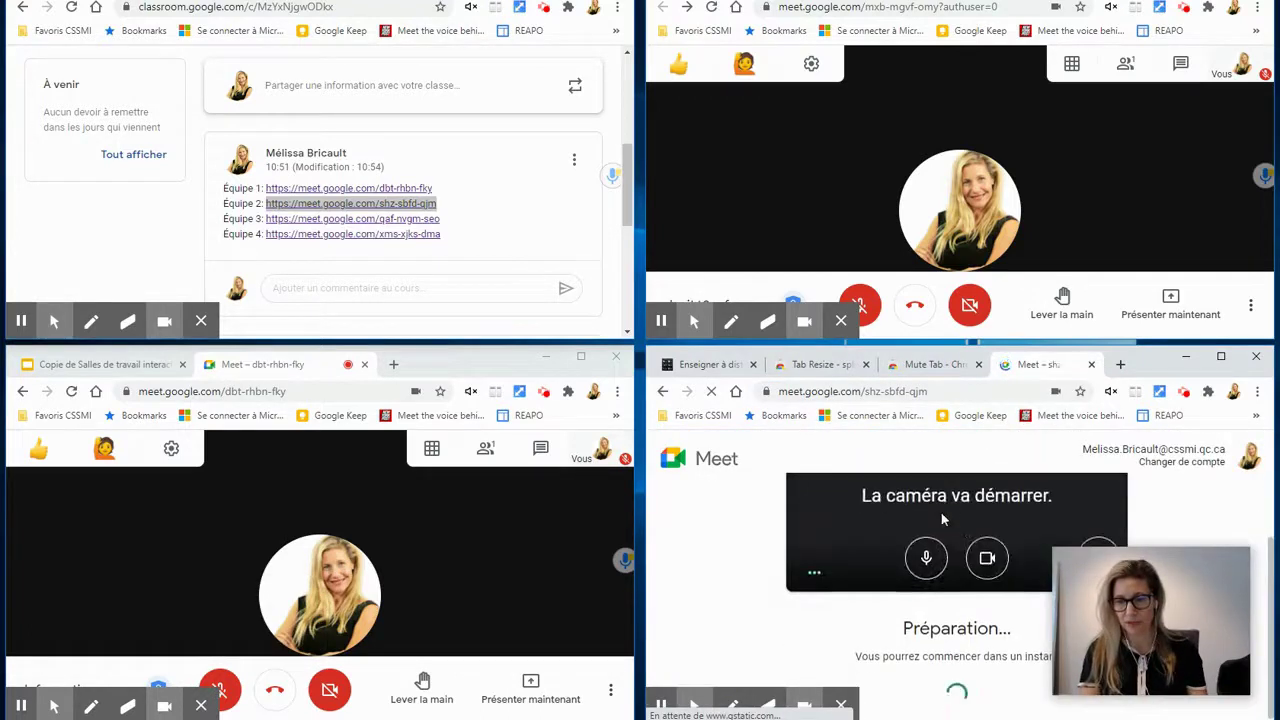
left_click(906, 626)
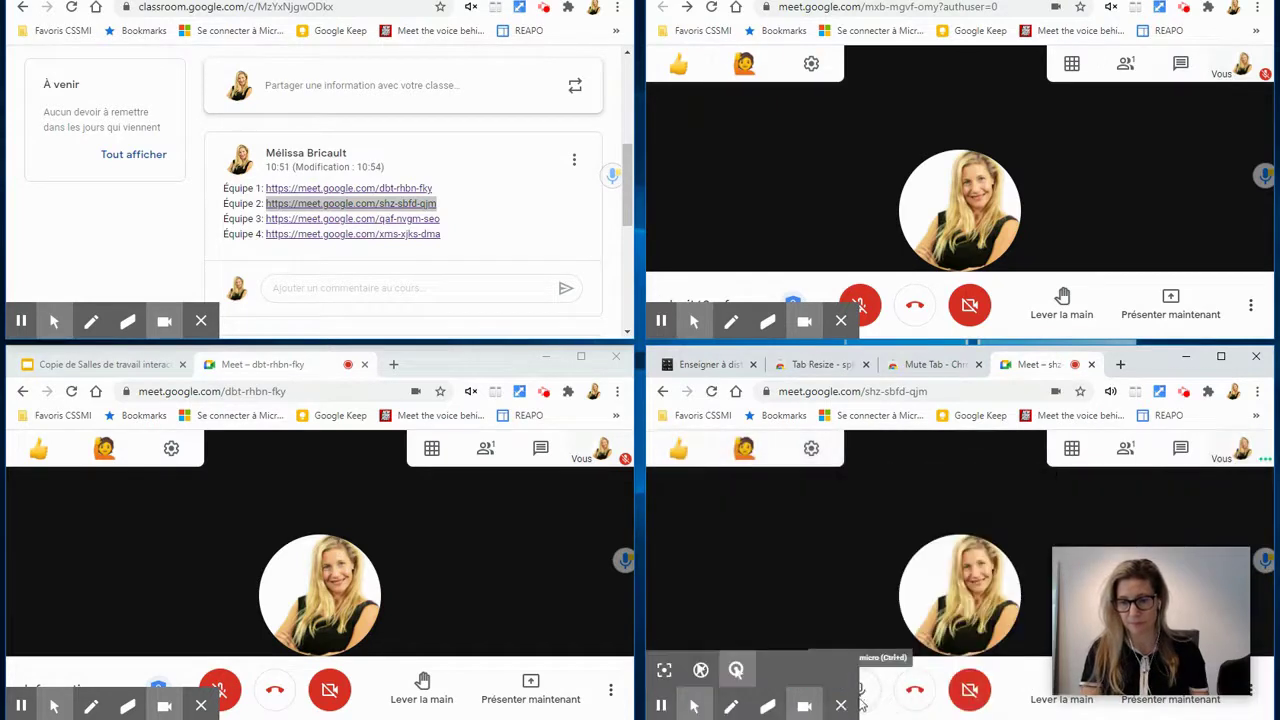
left_click(865, 692)
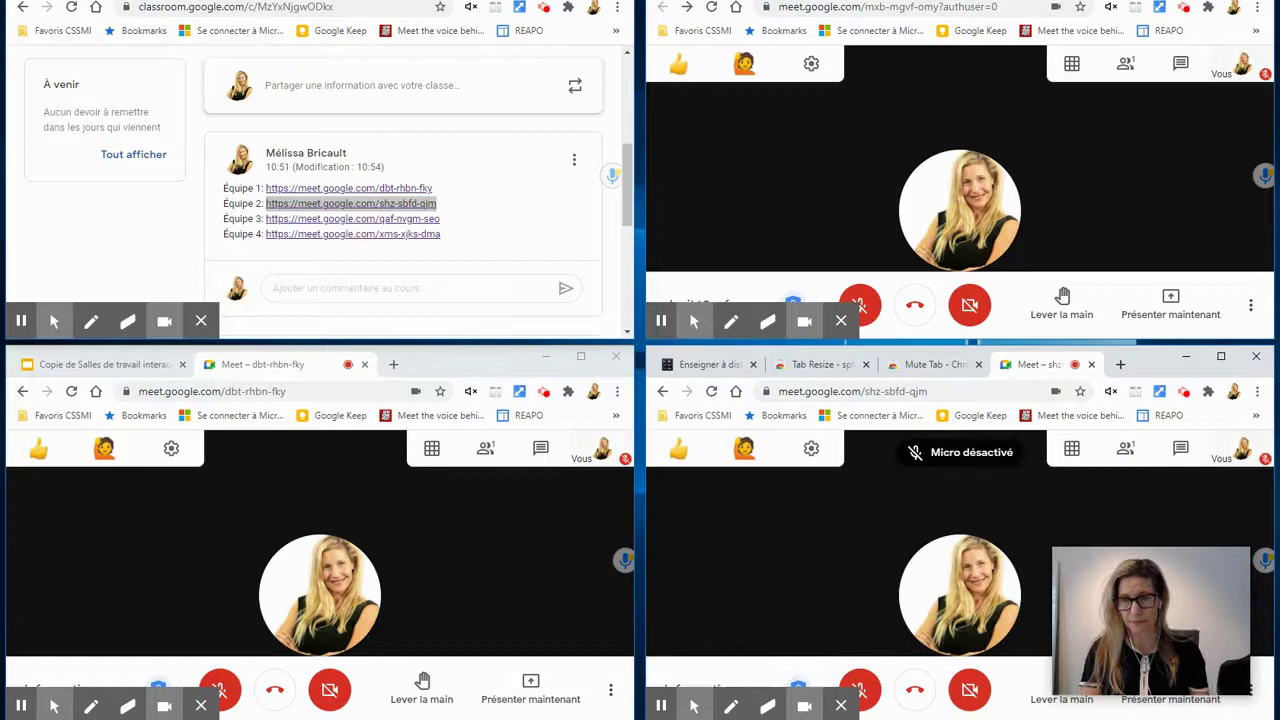
- Copy Équipe 3's link from the Classroom post and join it in a new tab beside the class meeting with microphone and camera off
left_click_drag(442, 219, 263, 219)
key("ctrl+c")
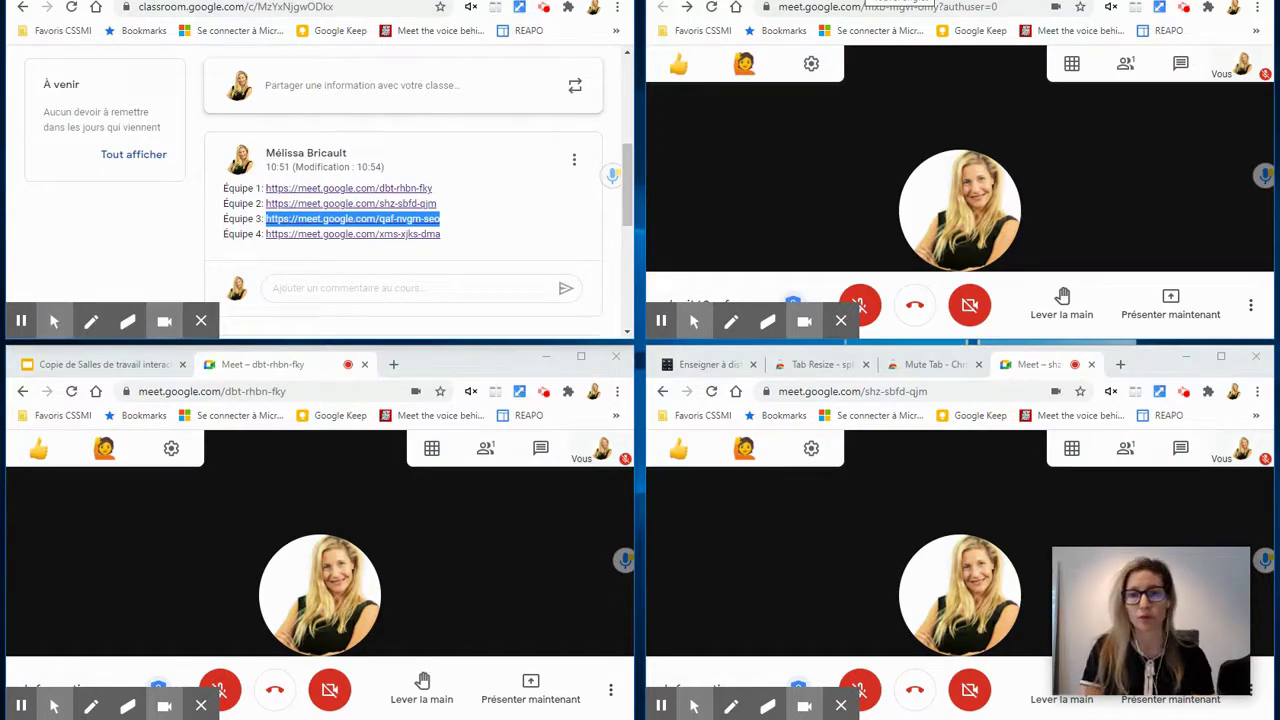
left_click(871, 6)
key("ctrl+t")
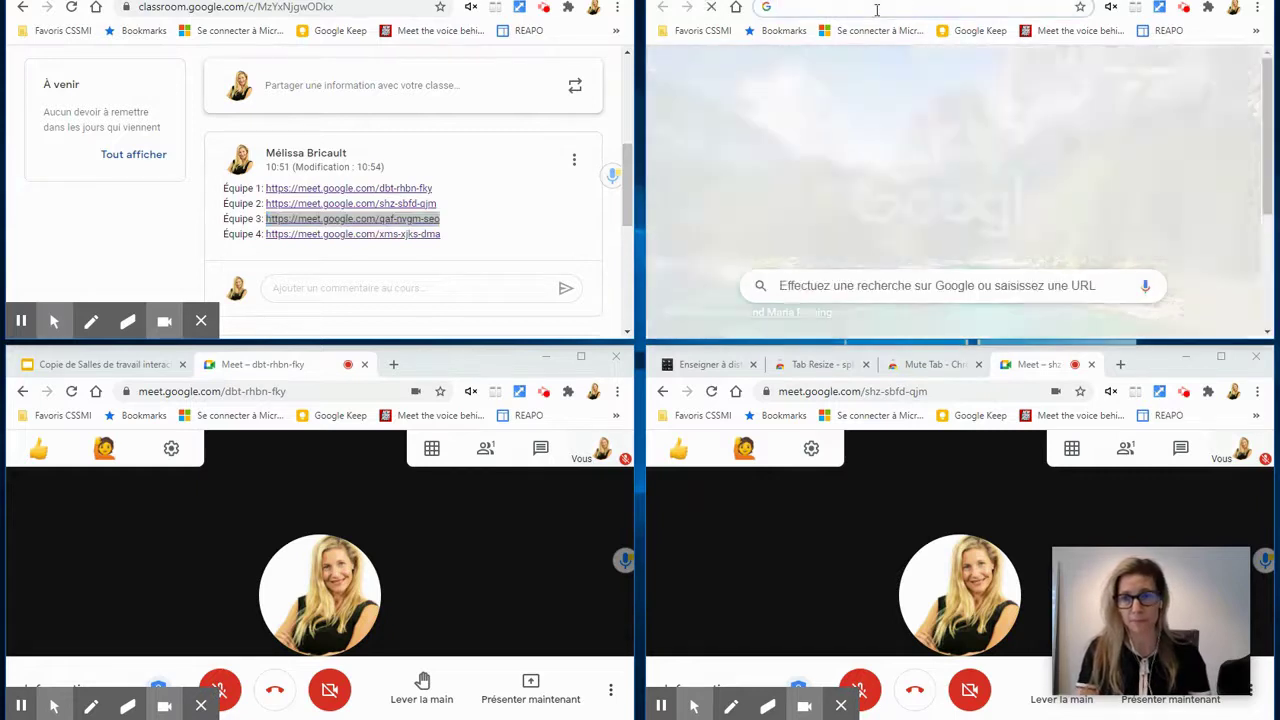
key("ctrl+v")
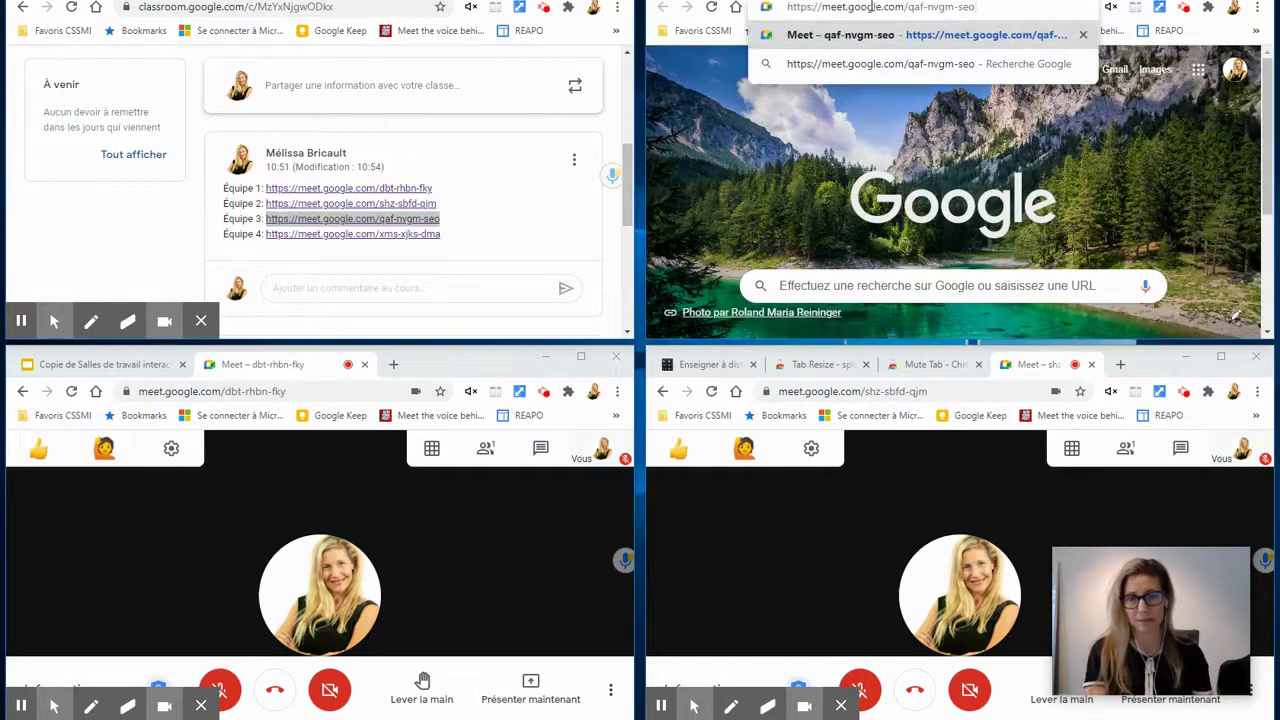
key("Return")
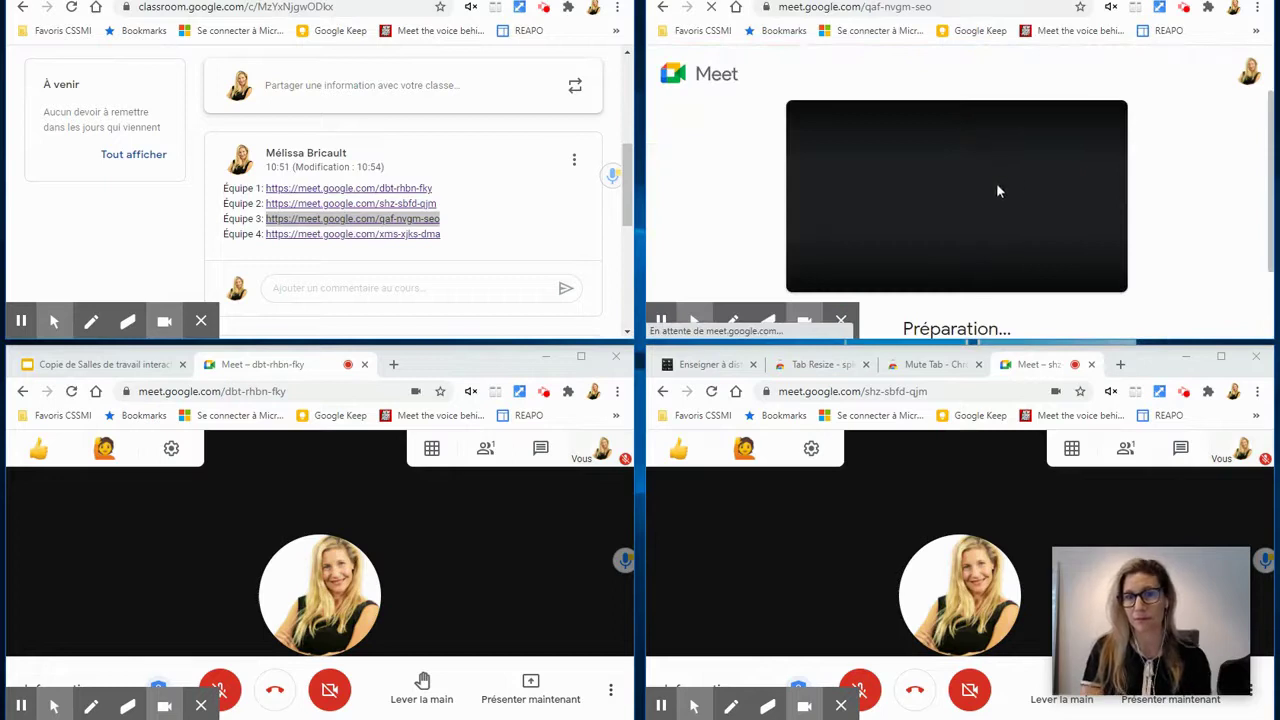
left_click(926, 182)
left_click(987, 182)
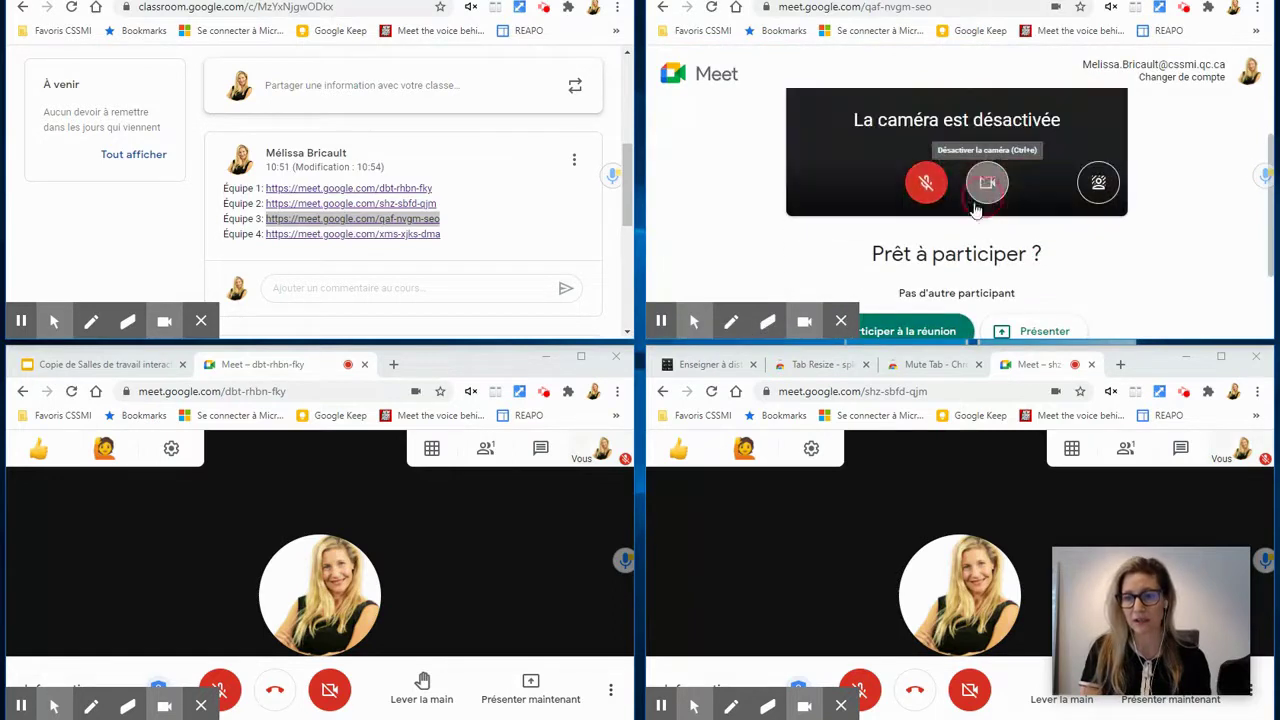
left_click(910, 331)
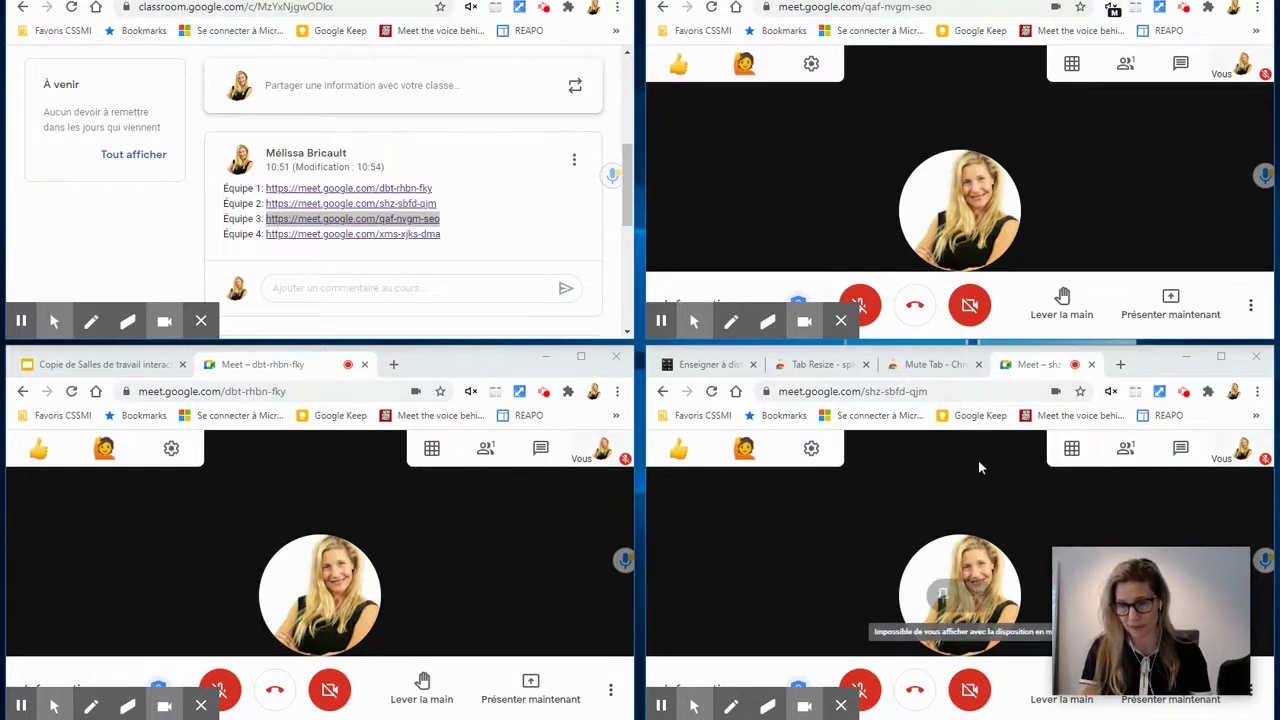
- Silence the Équipe 2 and Équipe 1 tabs with Mute Tab, switching Équipe 1's microphone on and back off in between
left_click(1112, 395)
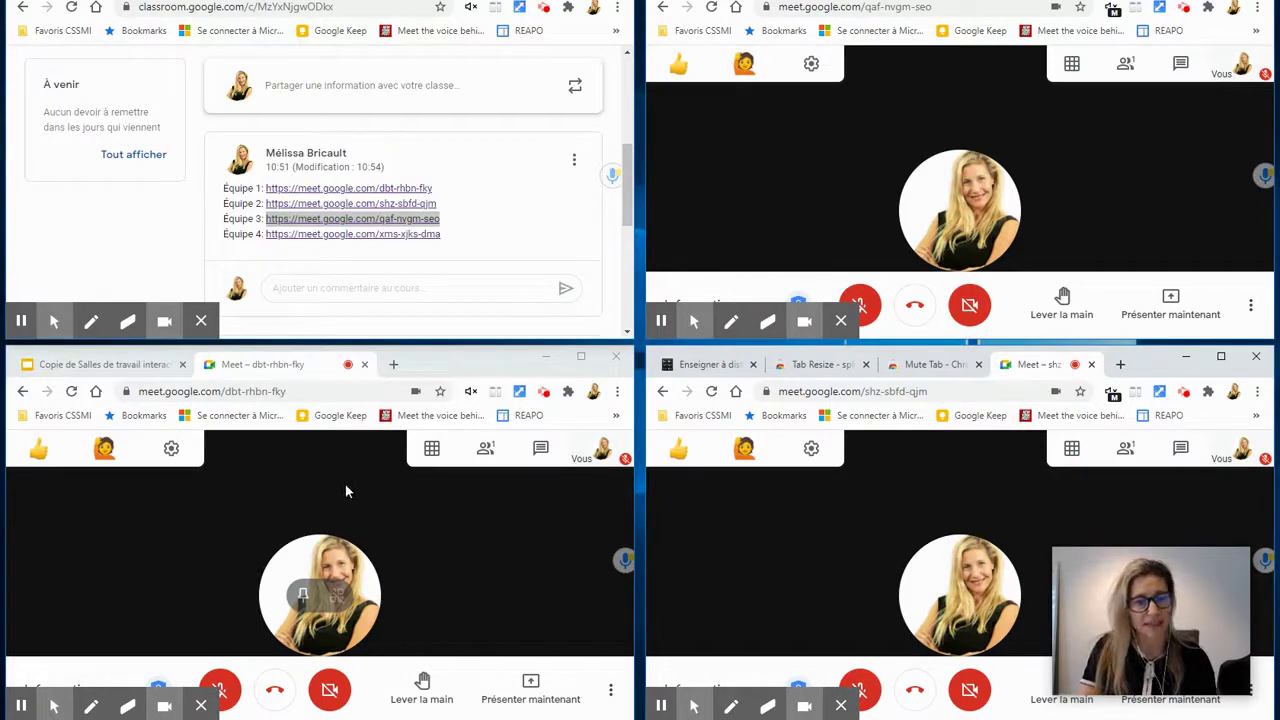
left_click(220, 689)
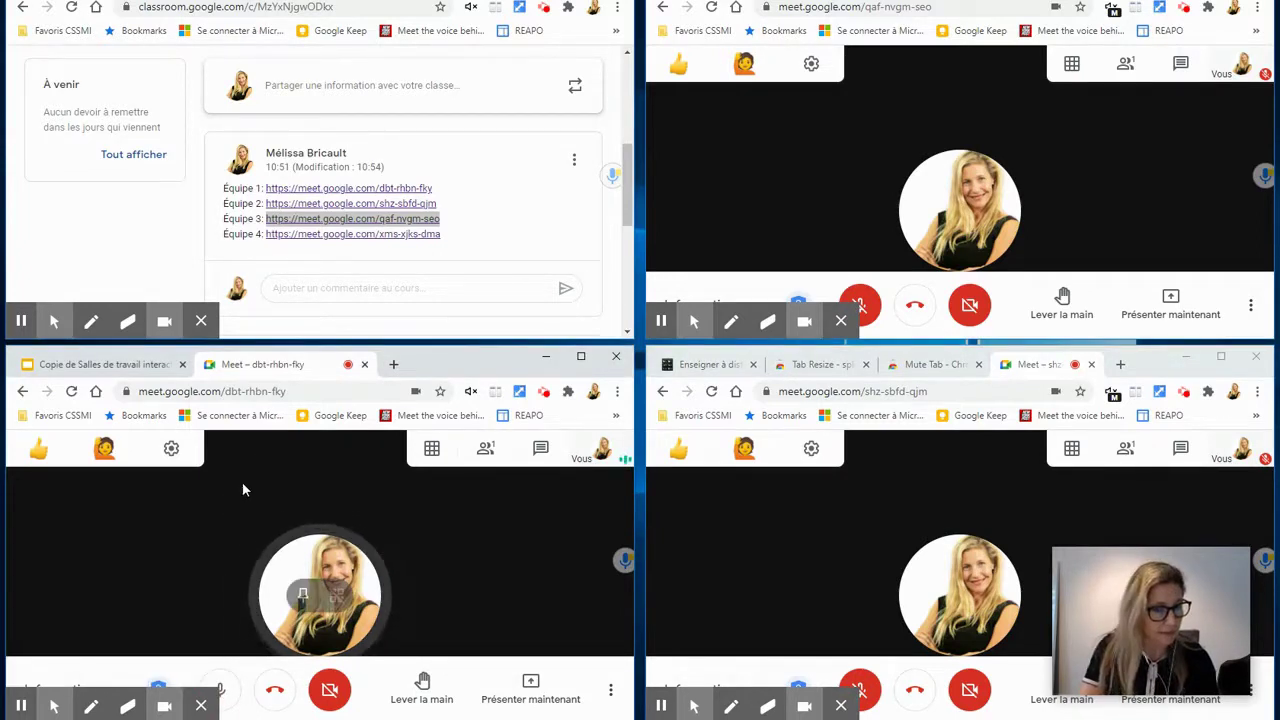
left_click(226, 689)
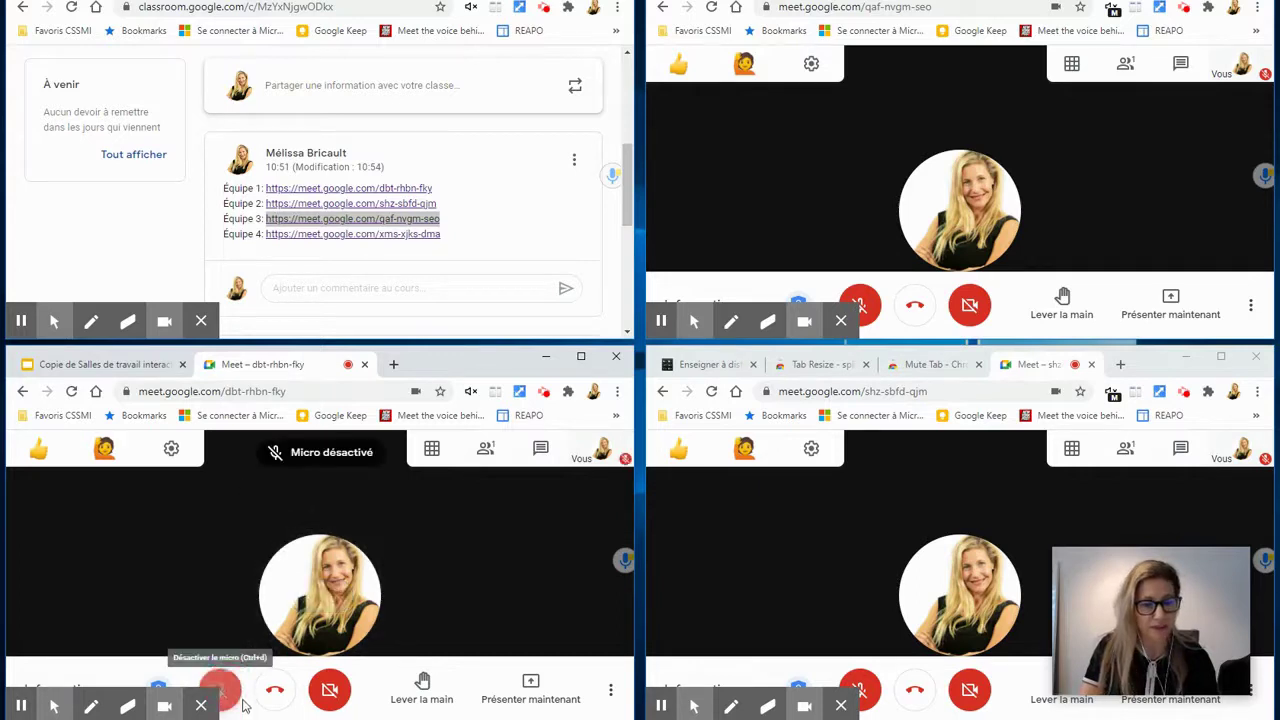
left_click(472, 395)
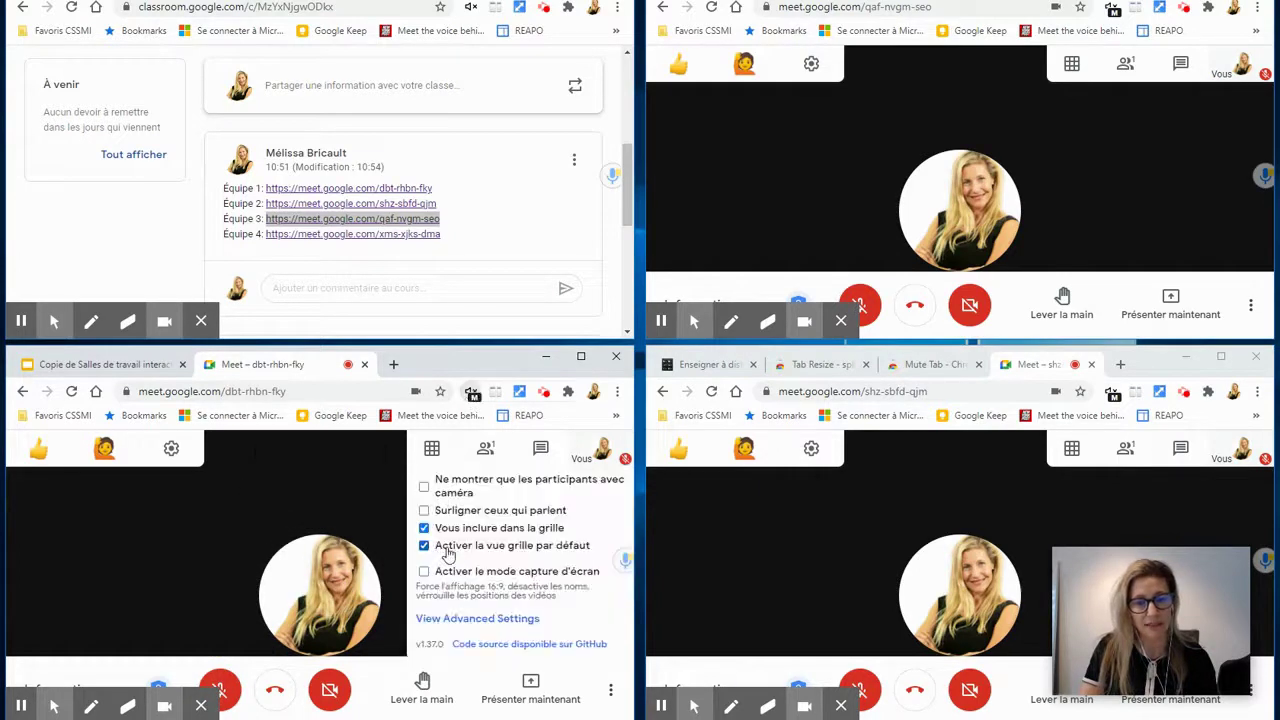
left_click(652, 535)
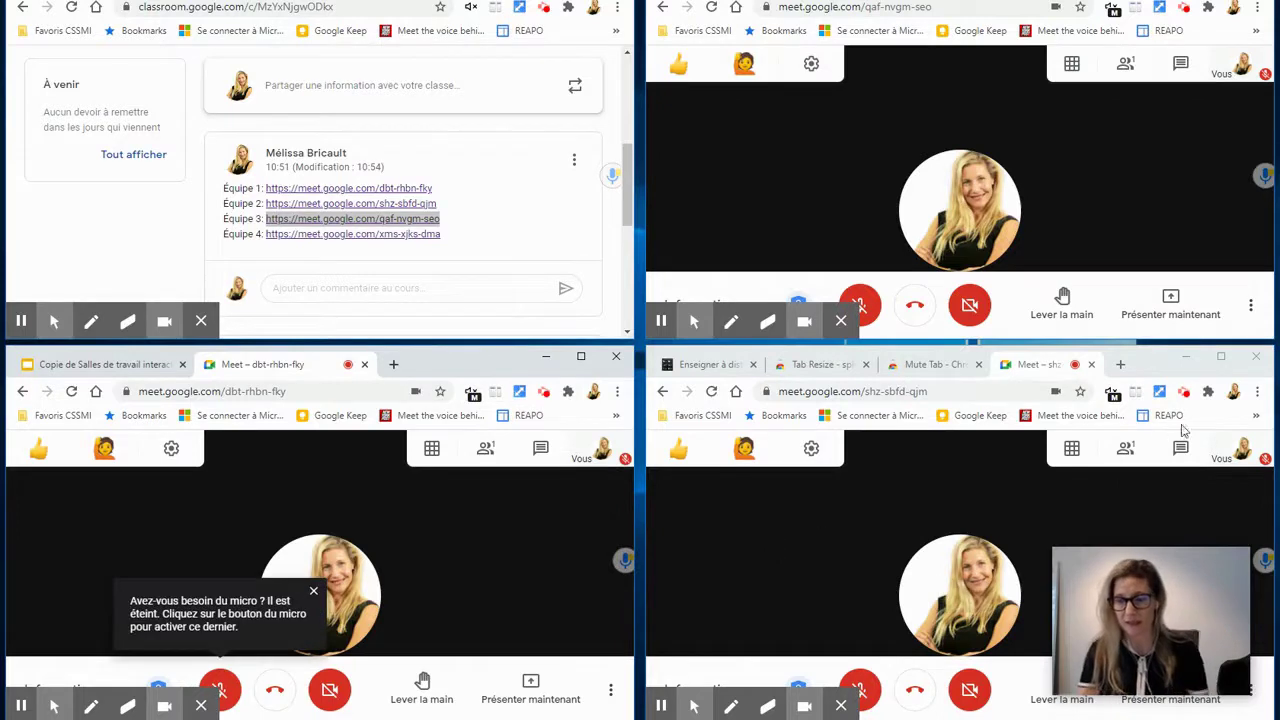
- Restore the sound of Équipe 2's tab, then turn its microphone and camera on and switch both off again
left_click(1112, 394)
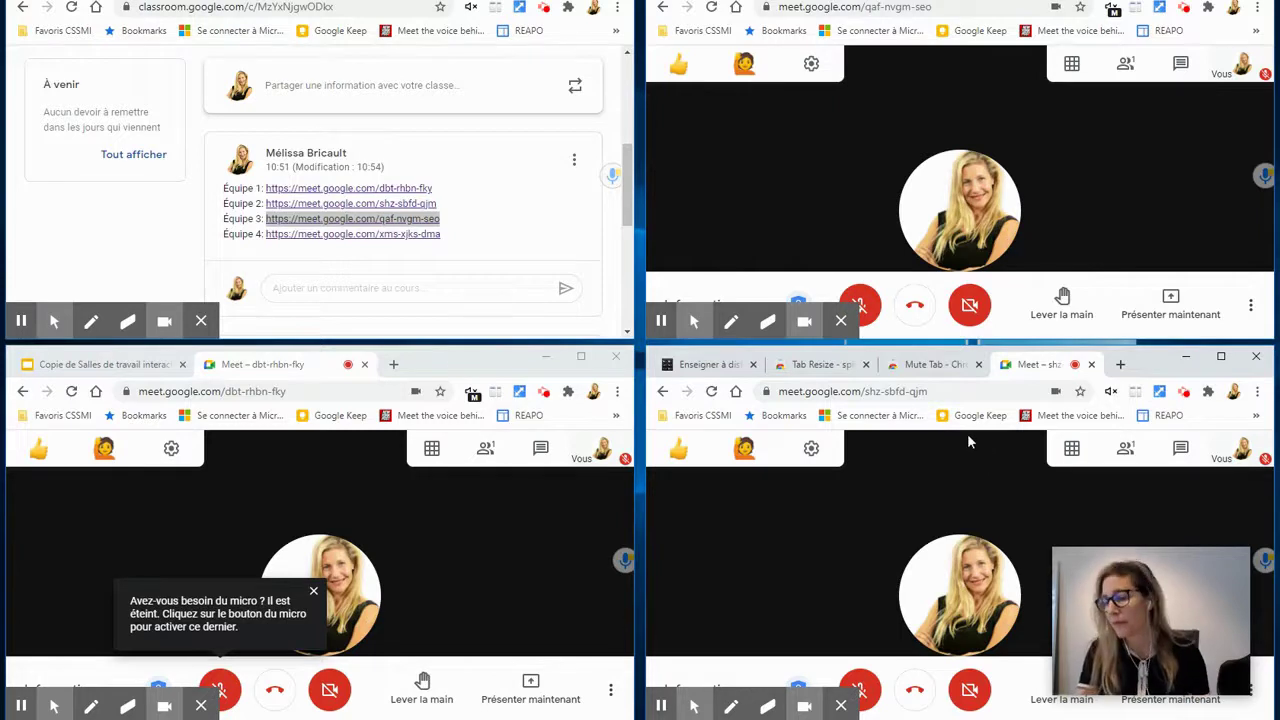
left_click(868, 688)
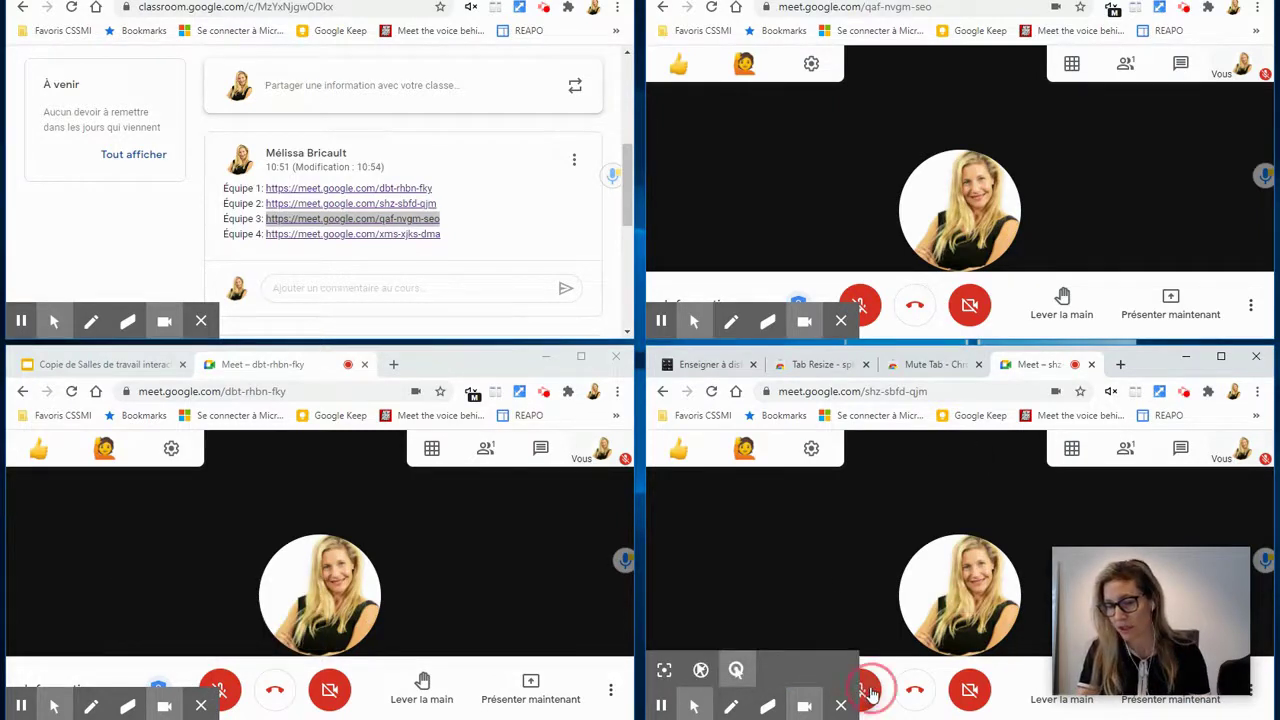
left_click(969, 688)
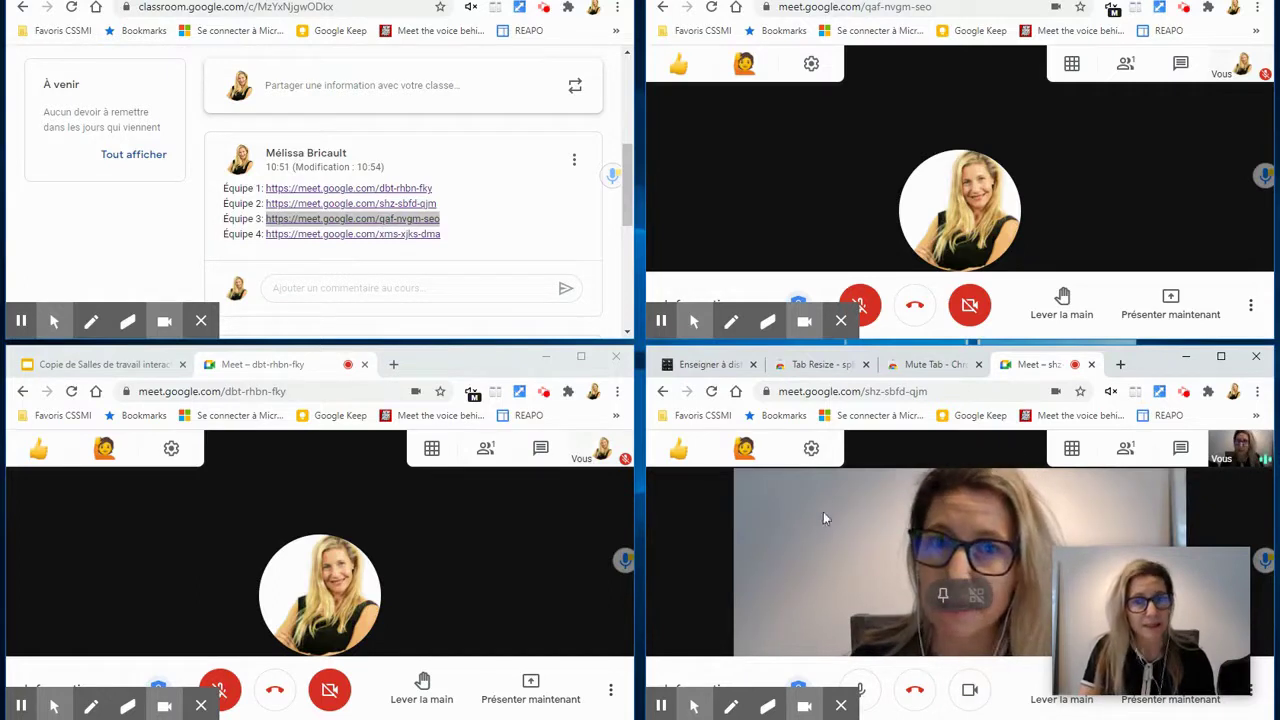
left_click(969, 688)
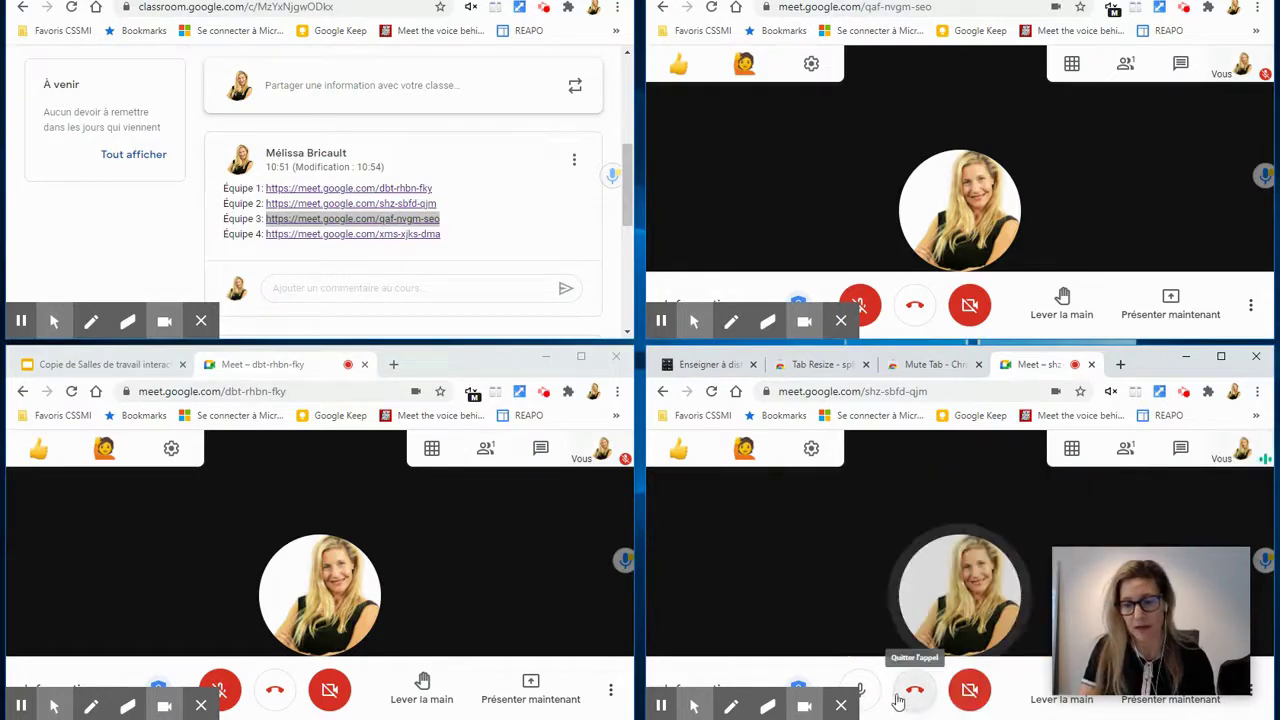
left_click(860, 688)
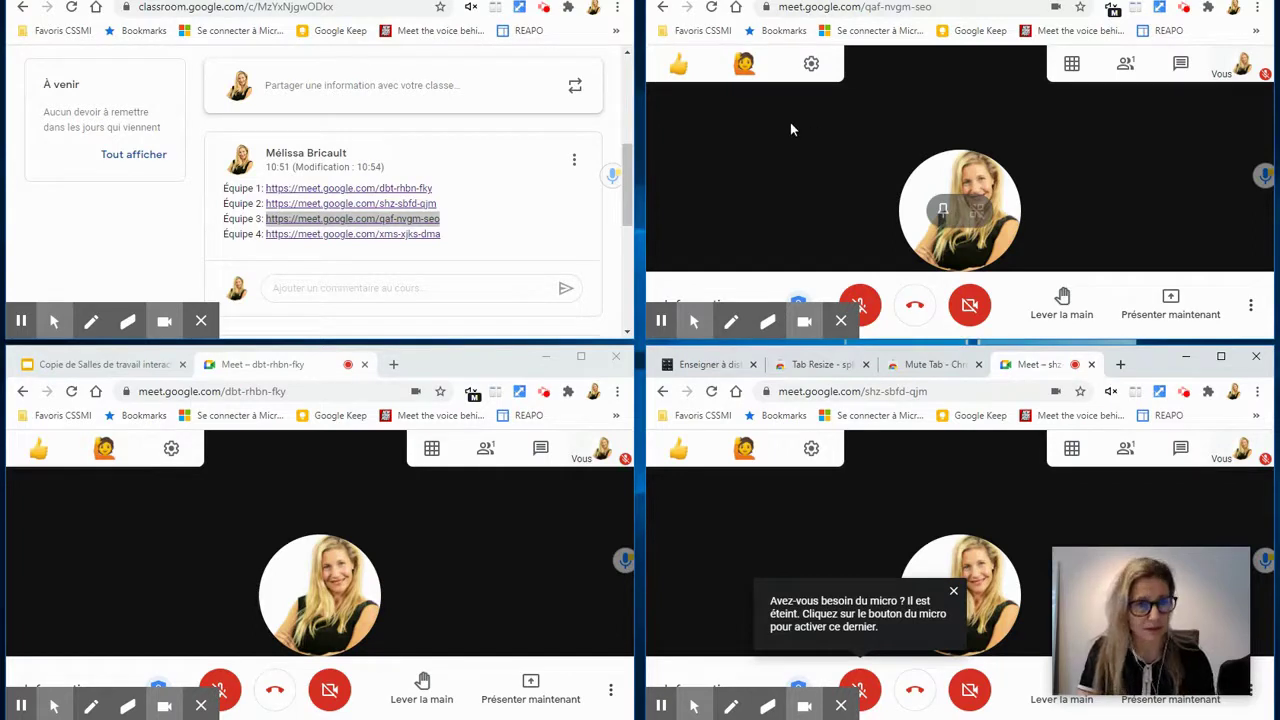
- Copy Équipe 4's link from the Classroom post, join it in a new tab of the same window, and turn off the camera and microphone
left_click_drag(443, 234, 286, 238)
key("ctrl+c")
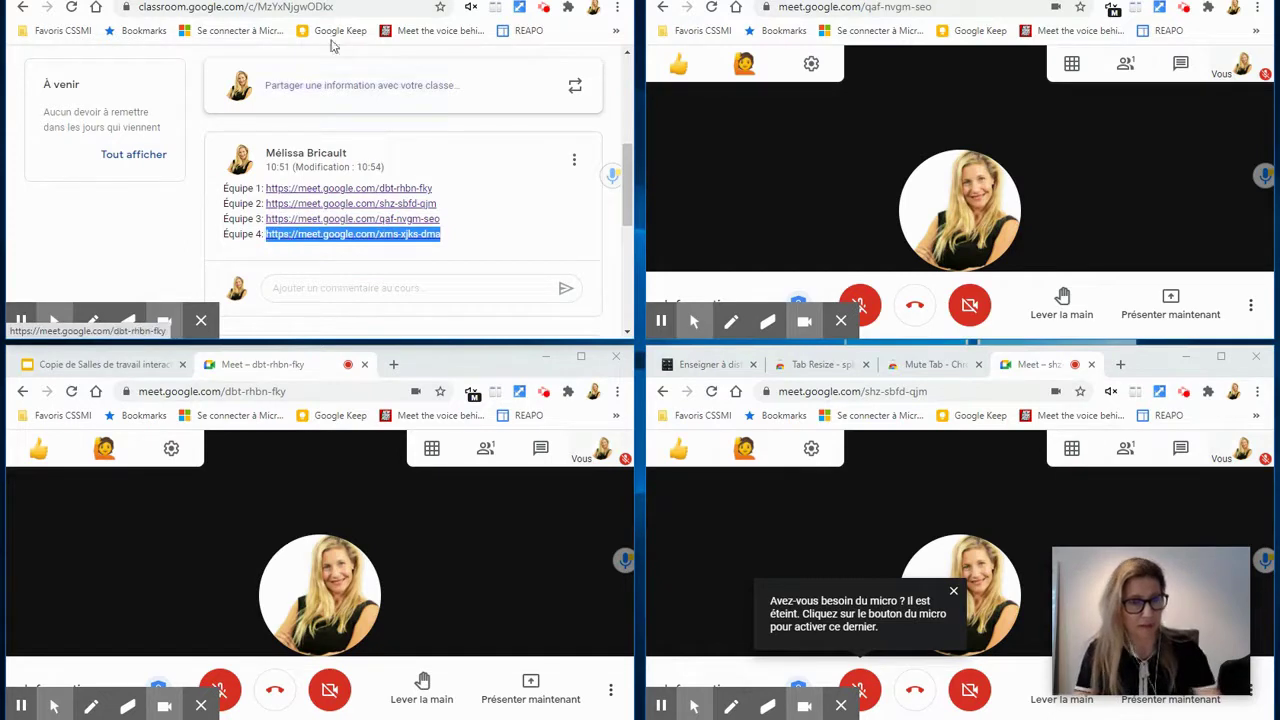
key("ctrl+t")
key("ctrl+v")
key("Return")
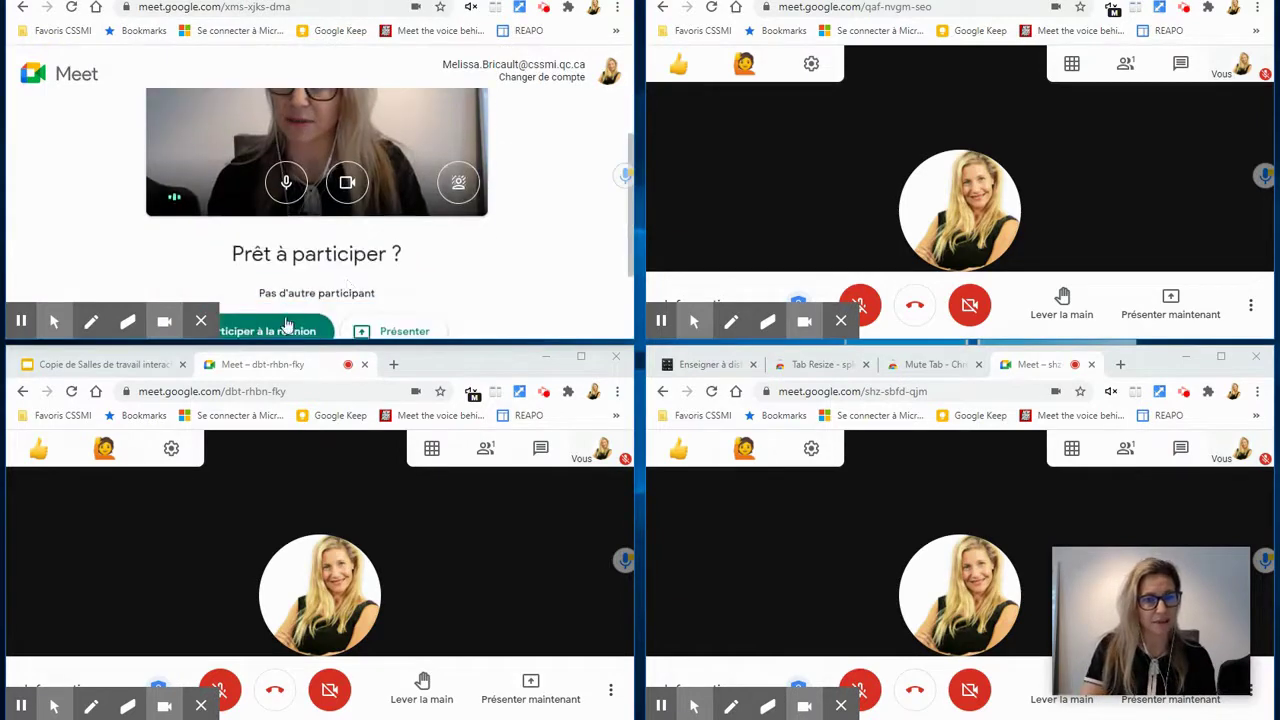
left_click(294, 323)
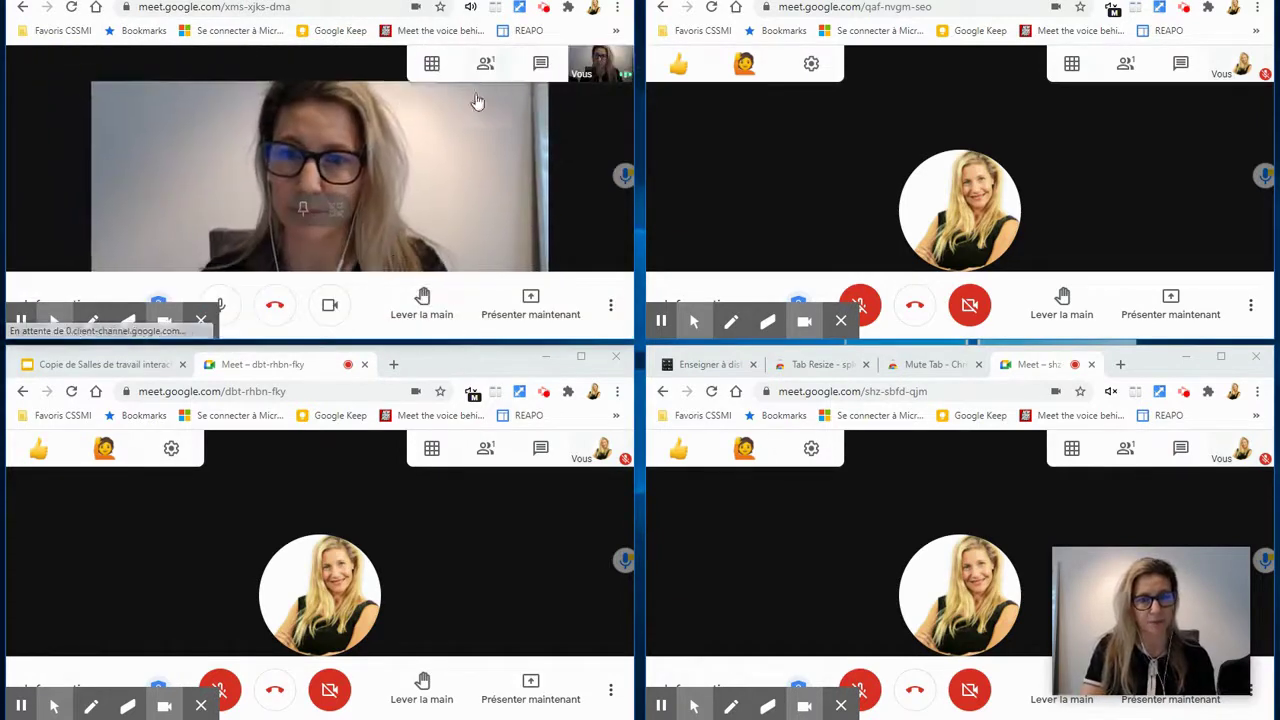
left_click(330, 304)
left_click(236, 311)
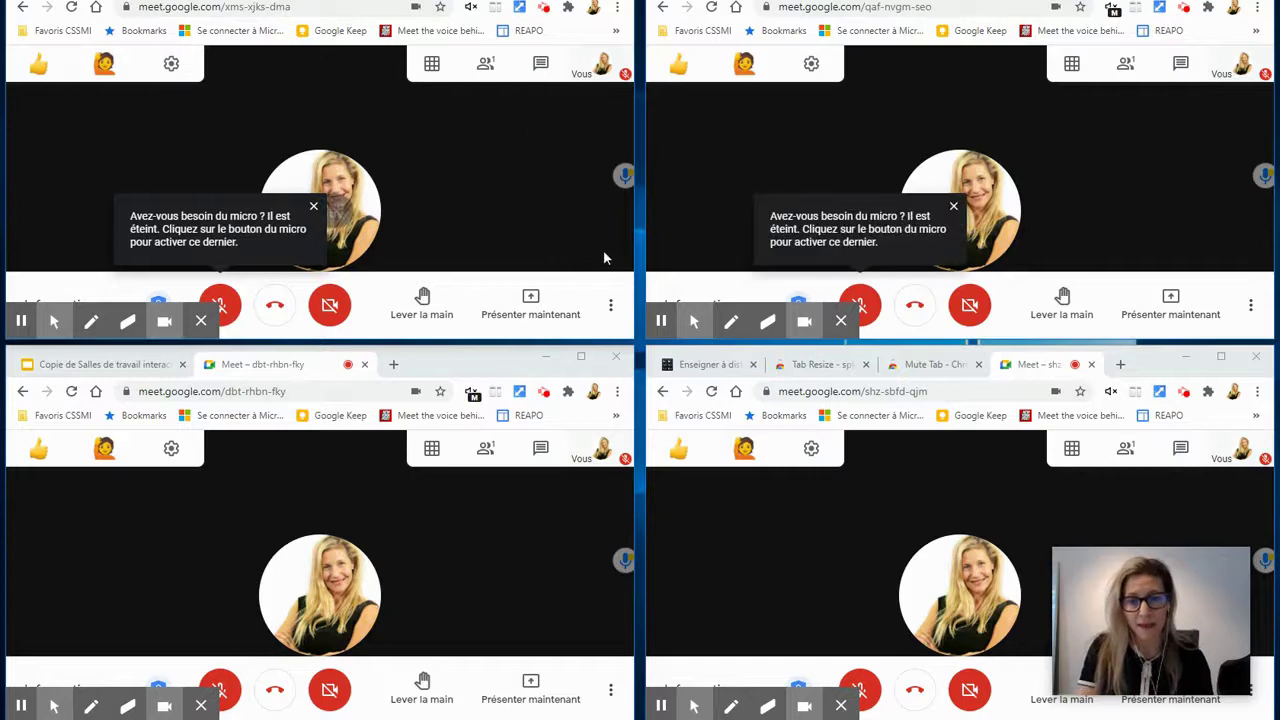
- Look up the "Enregistrer la réunion" option in the Équipe 4 meeting without starting a recording
left_click(611, 308)
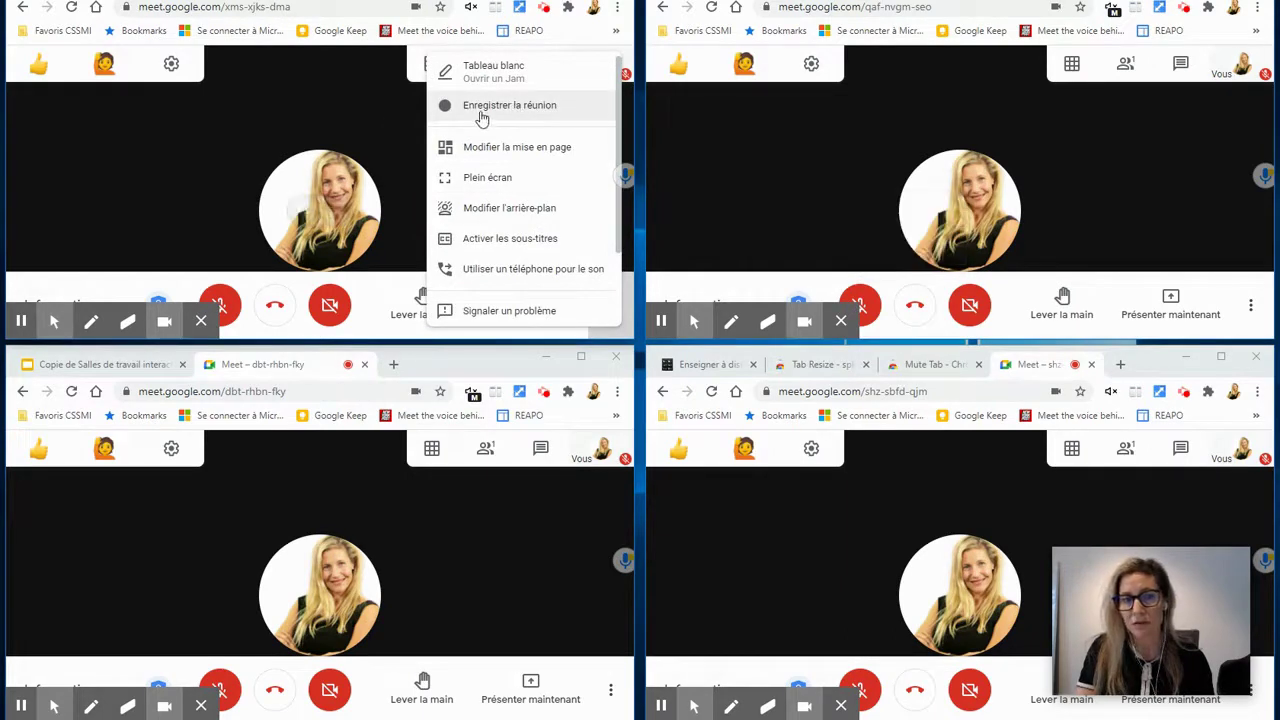
left_click(387, 118)
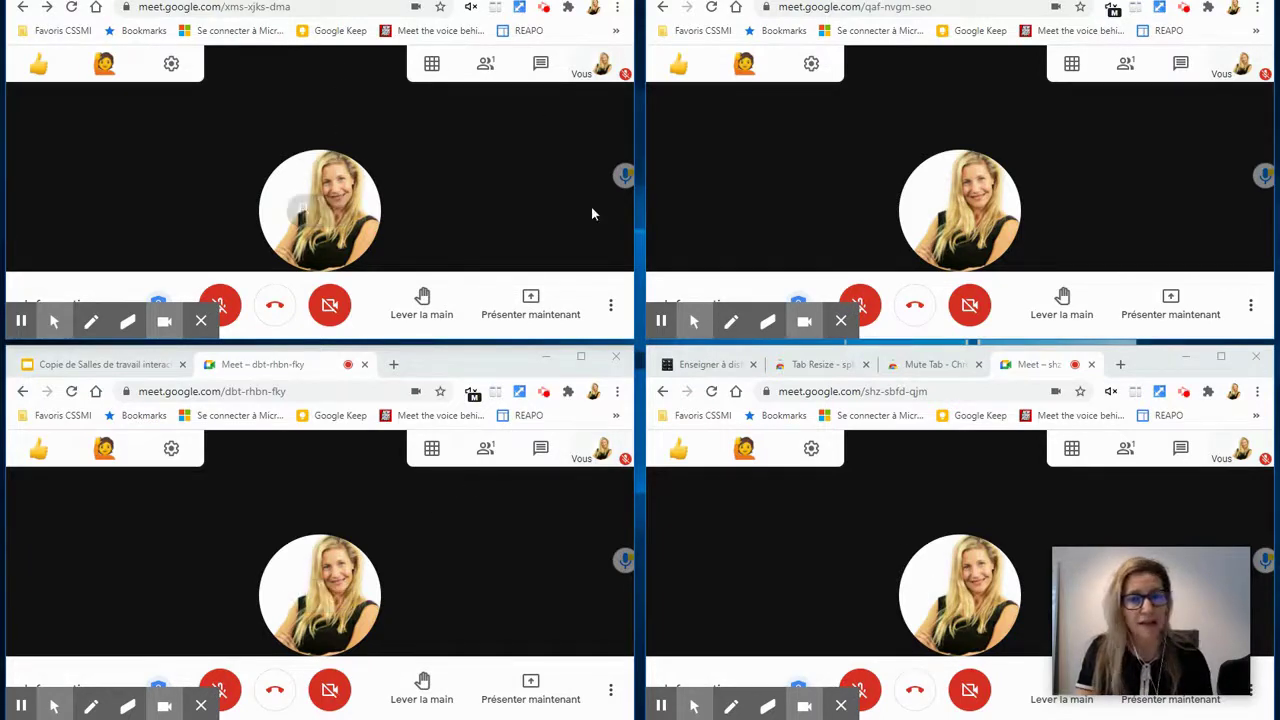
left_click(611, 311)
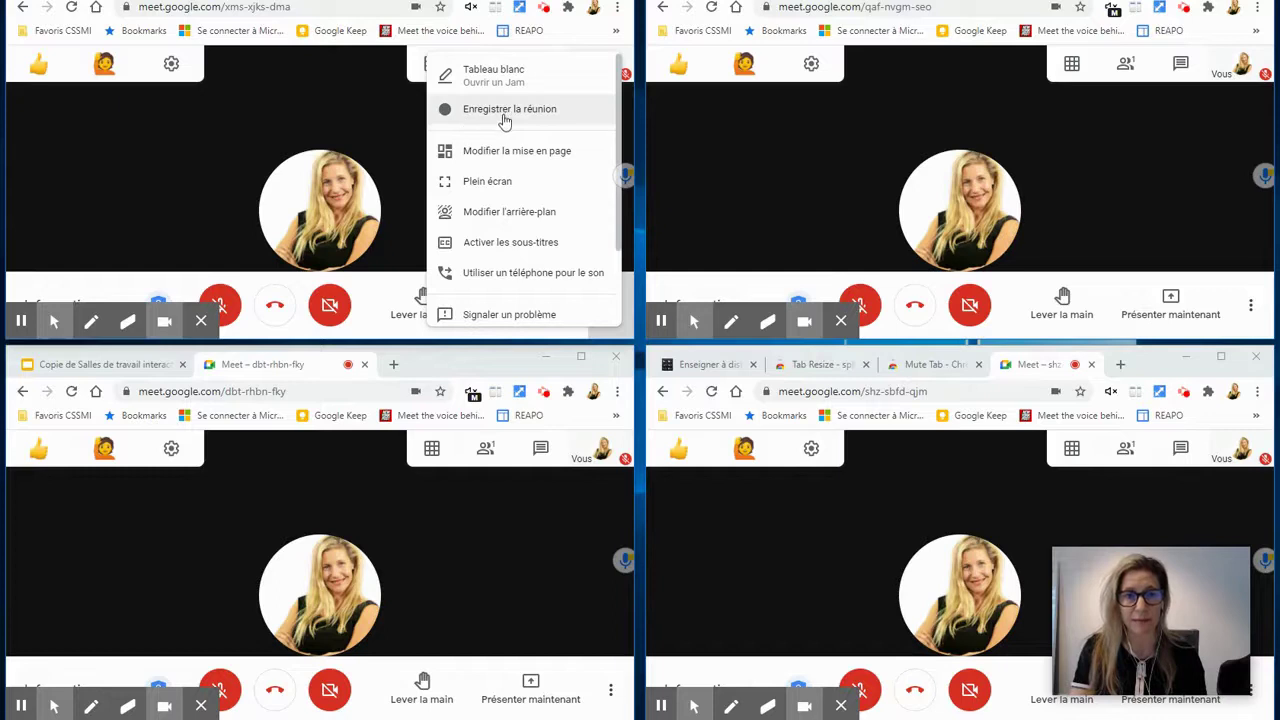
left_click(350, 103)
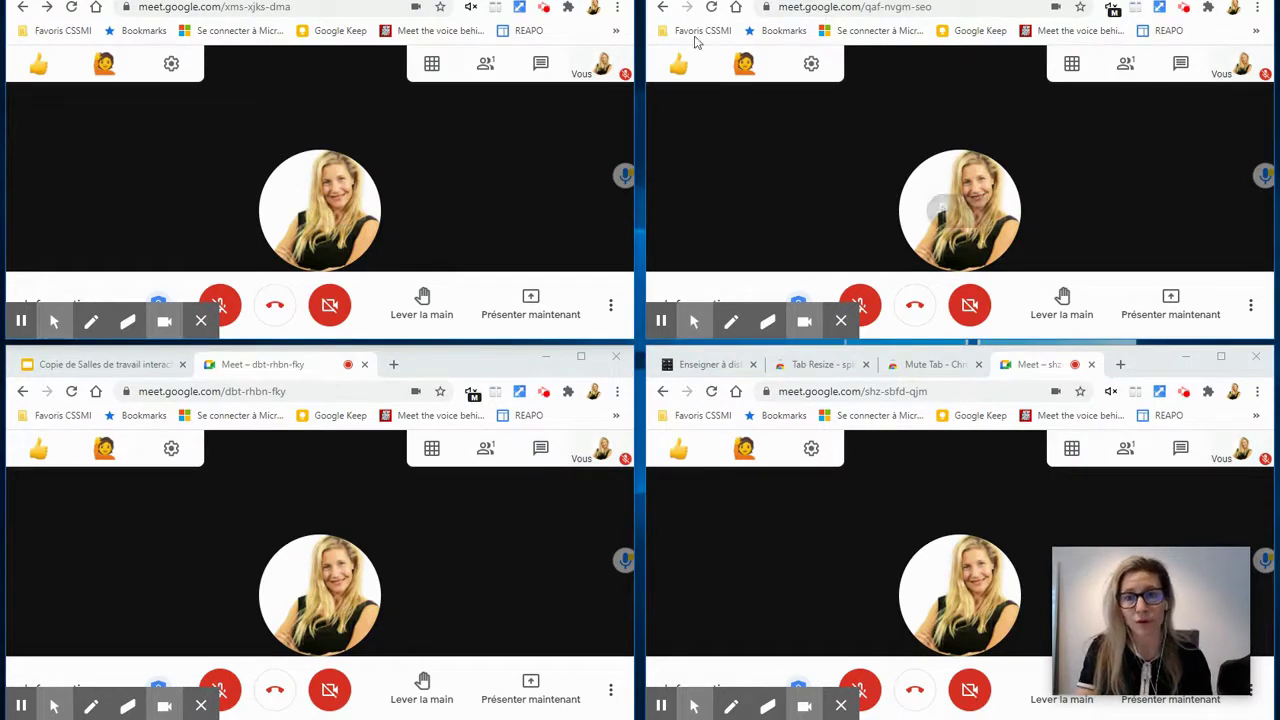
- Restore the sound of the Équipe 3 and Équipe 1 tabs, and leave all four team meetings
left_click(1113, 9)
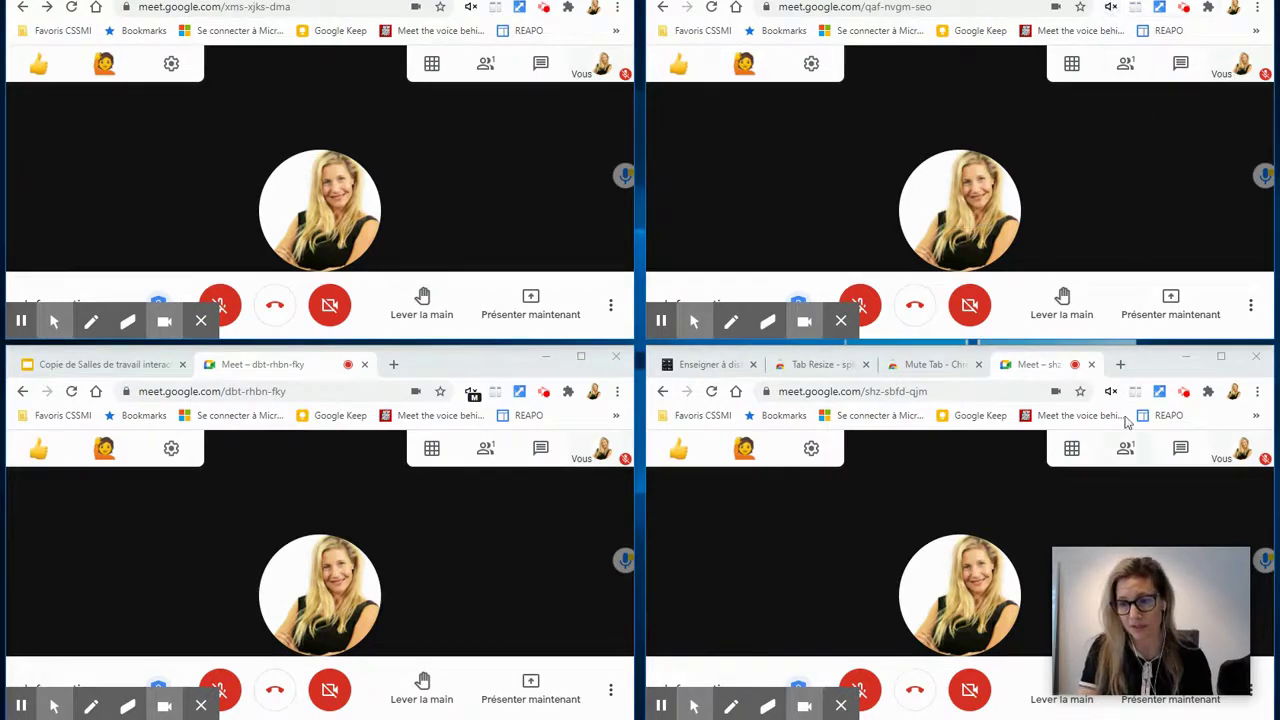
left_click(471, 391)
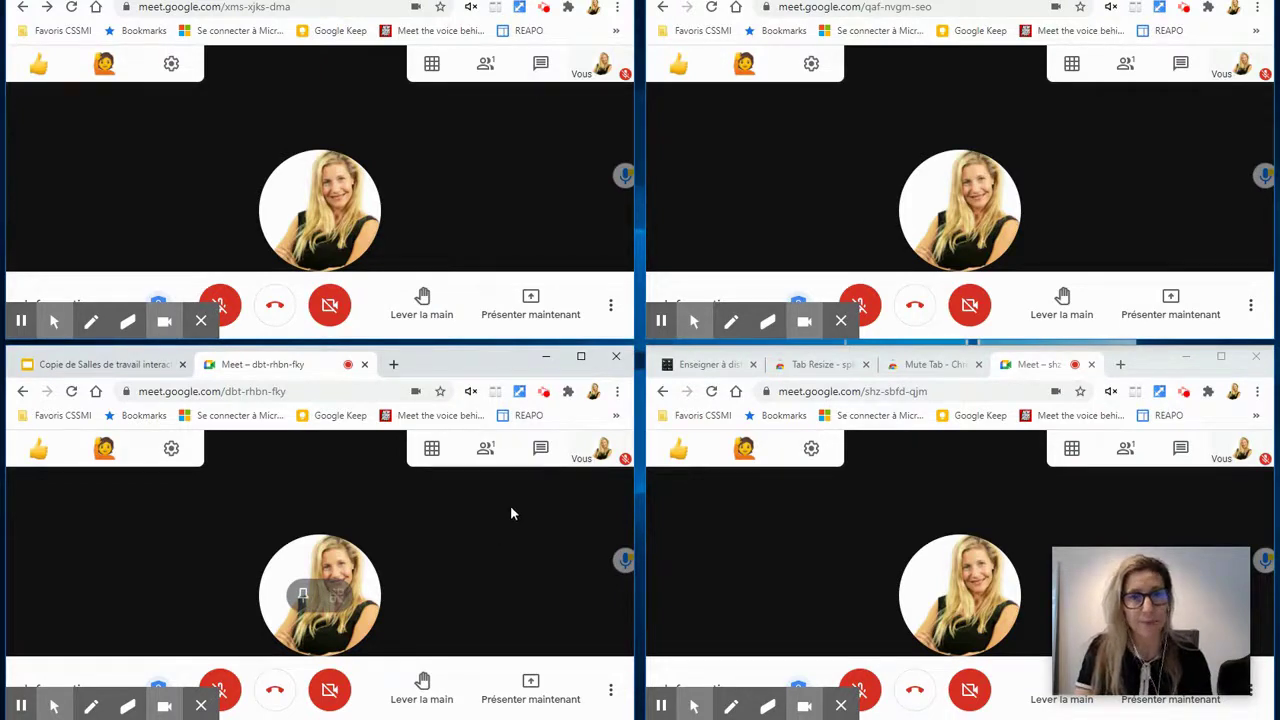
left_click(274, 697)
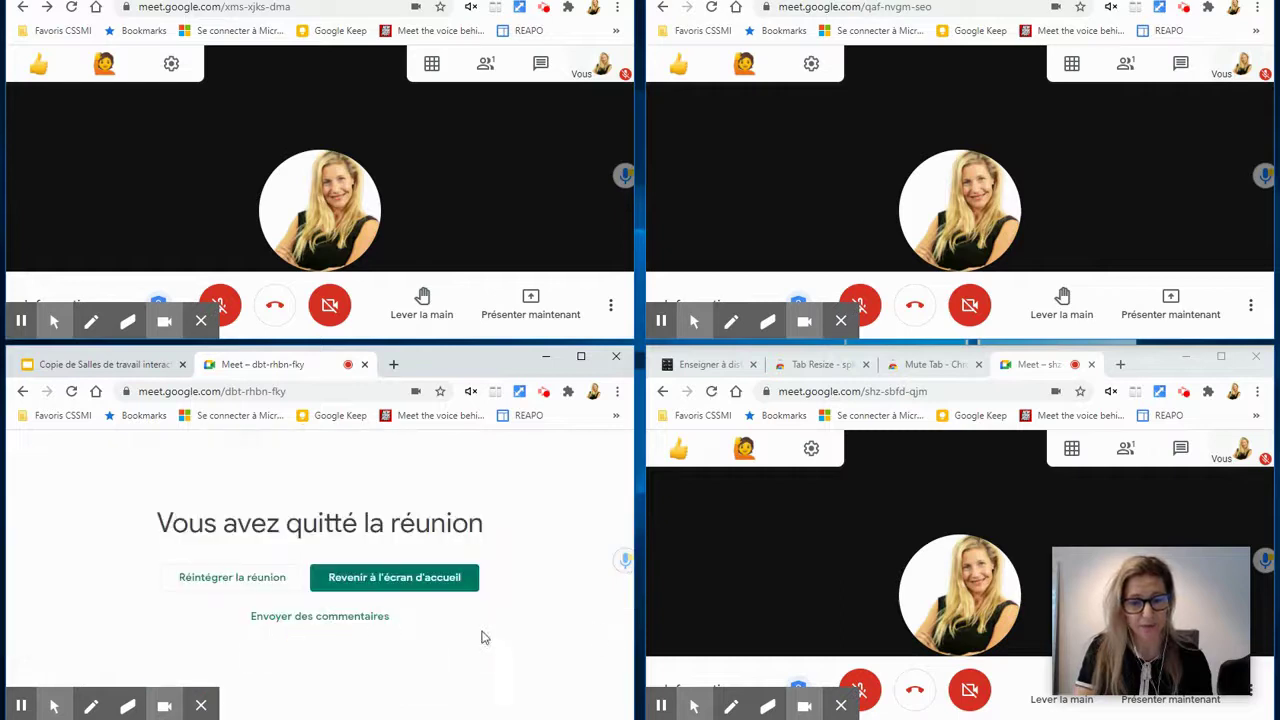
left_click(915, 692)
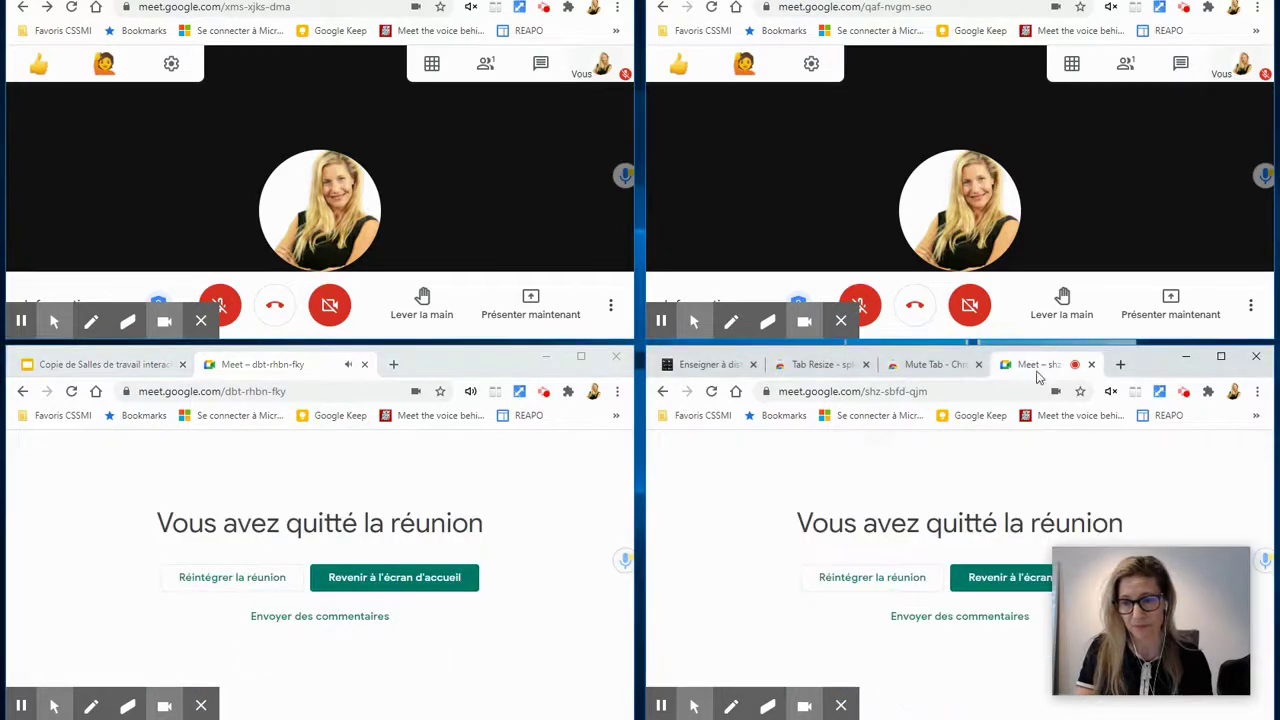
left_click(915, 304)
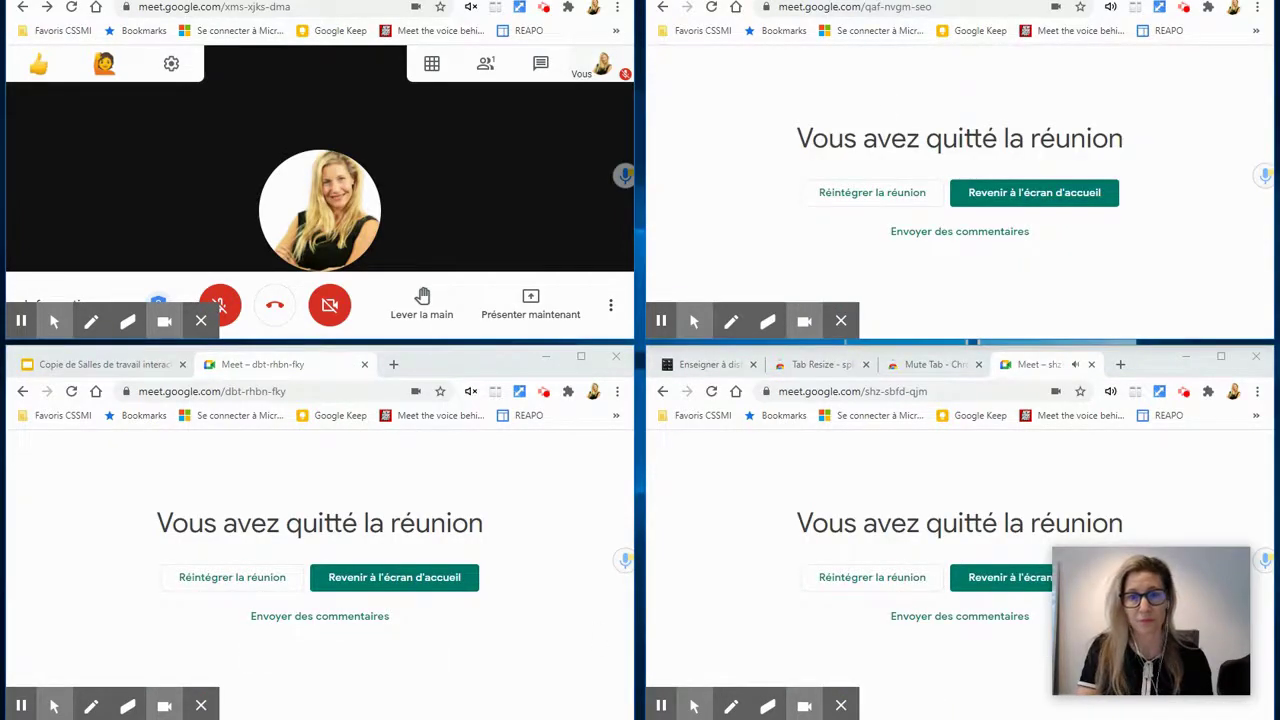
left_click(274, 304)
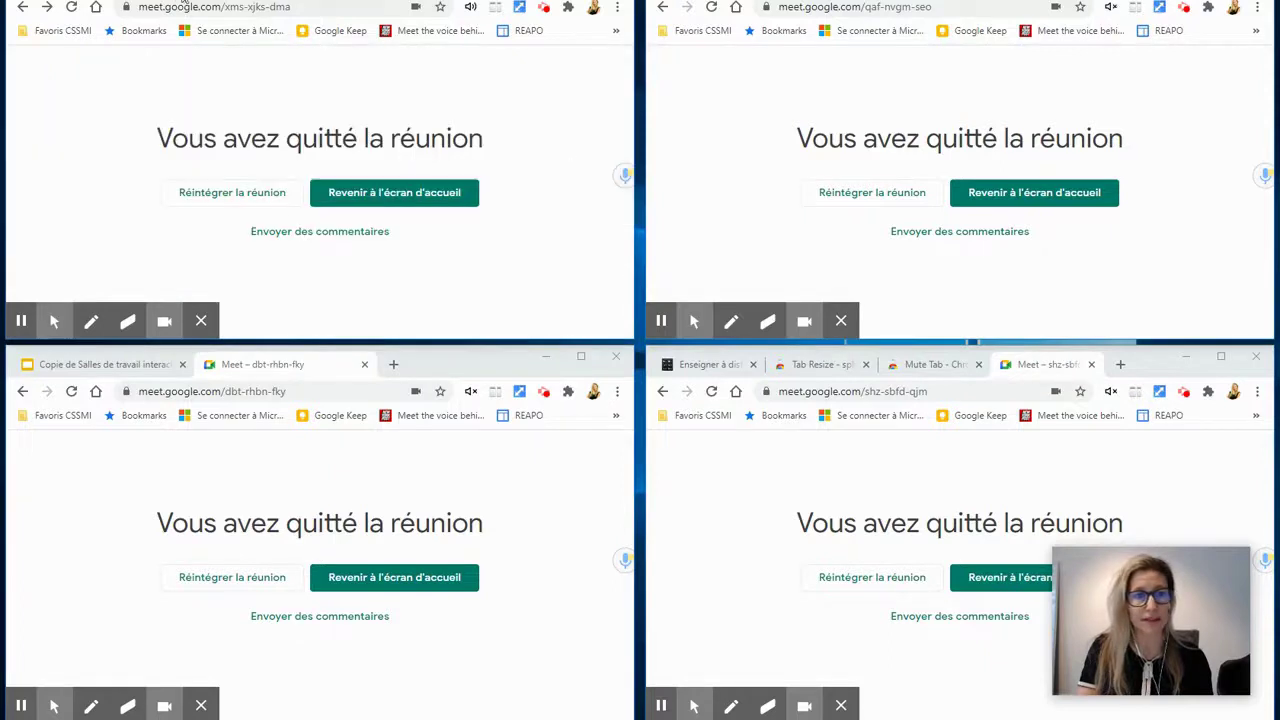
- Return to the Meet link in the "Classe inversée" Classroom stream and bring back the class meeting
left_click(130, 0)
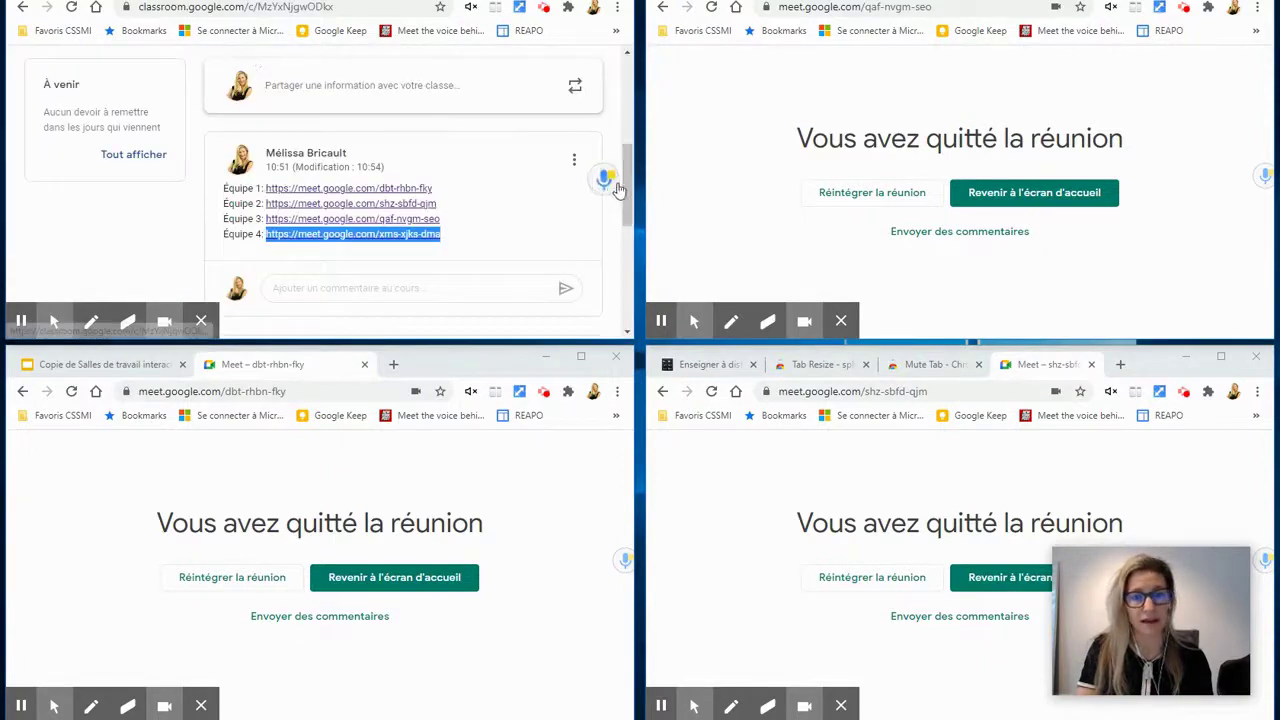
left_click_drag(628, 195, 628, 110)
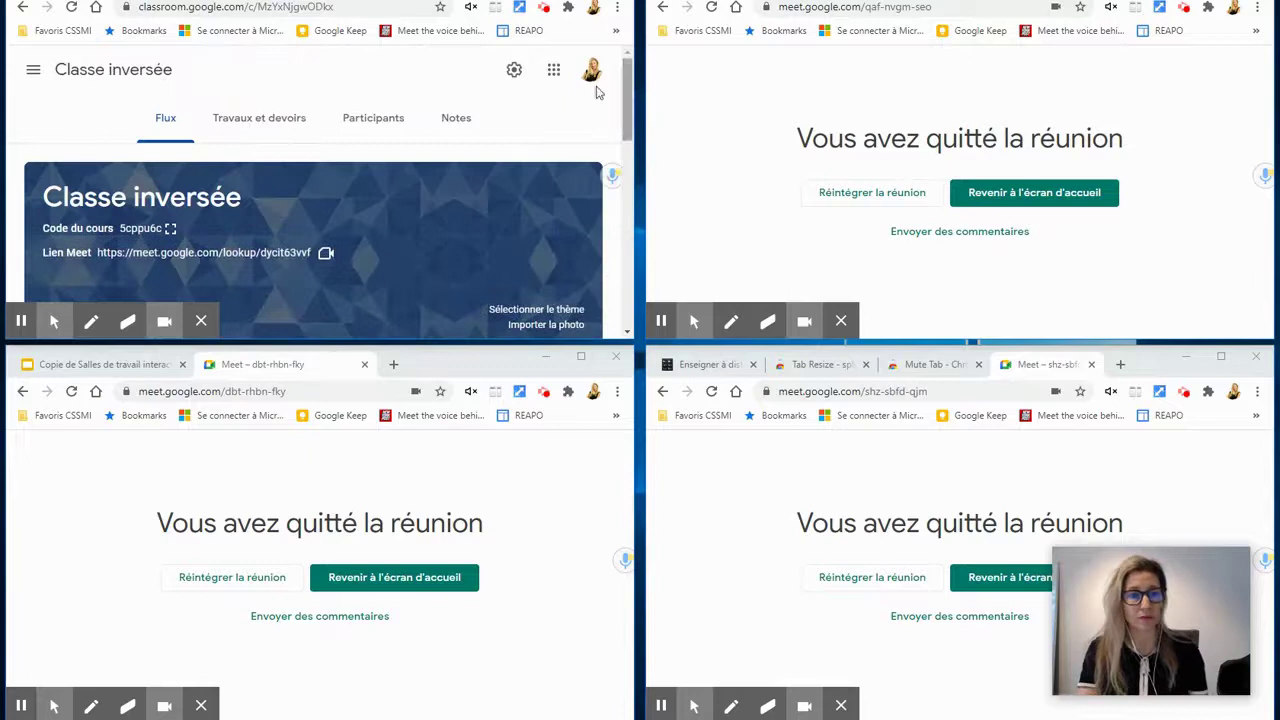
left_click(200, 253)
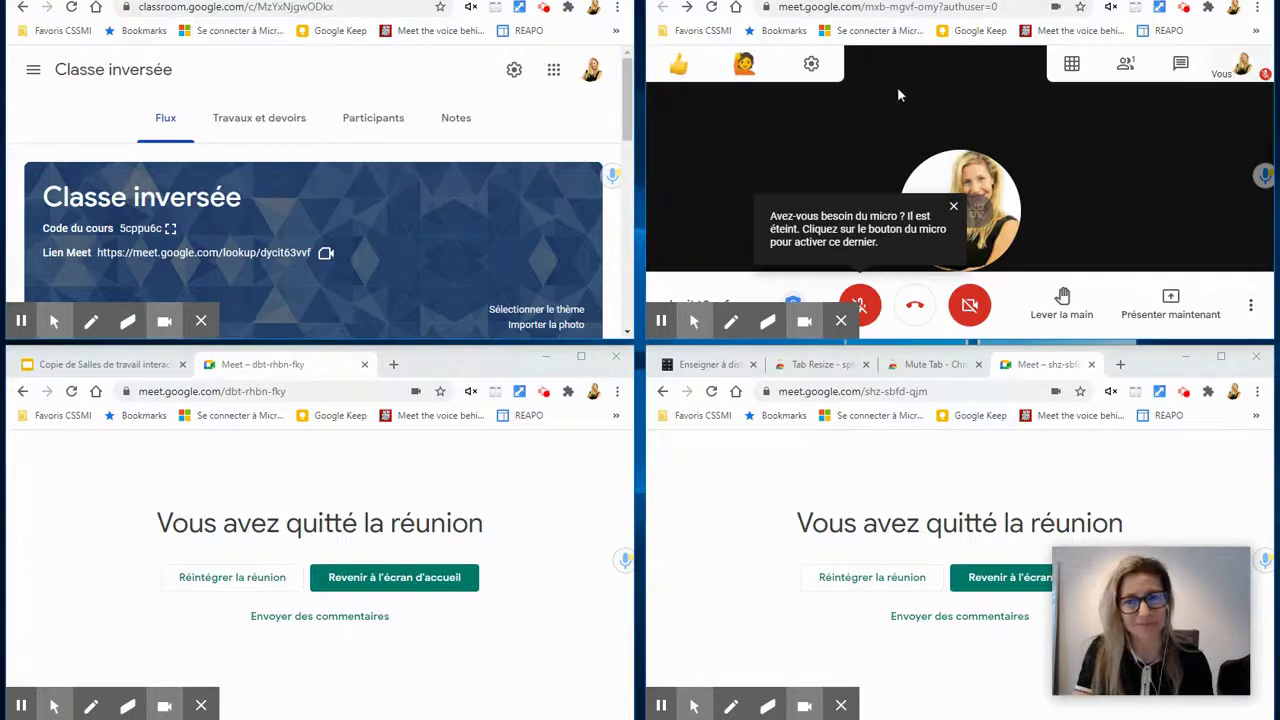
left_click(694, 321)
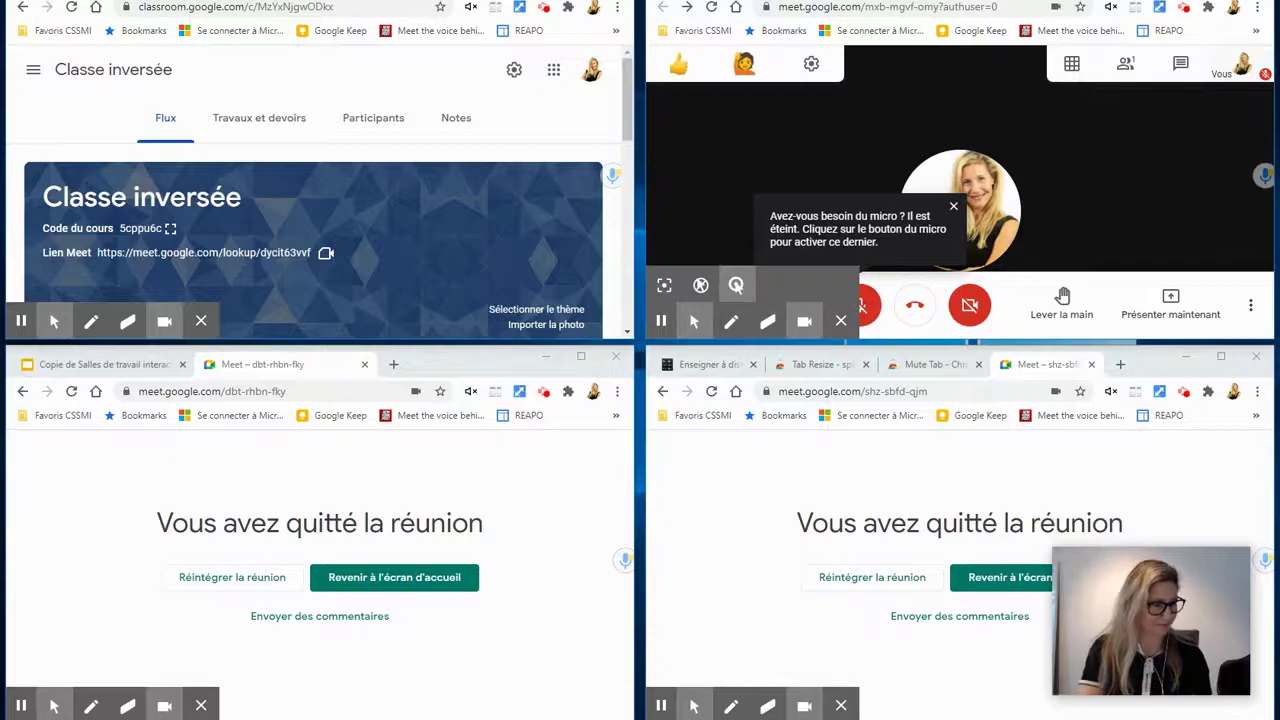